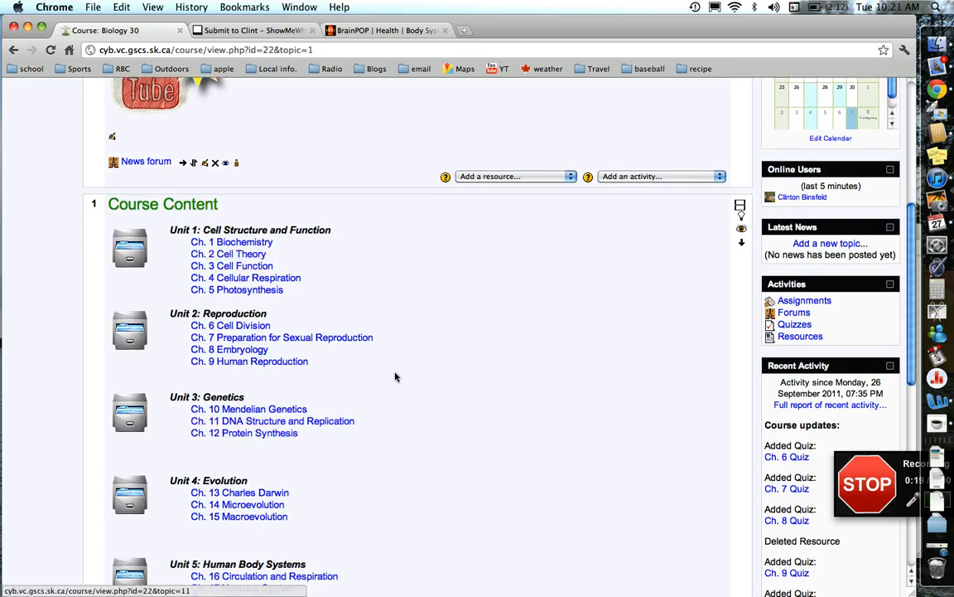
# Open the Ch. 13 Charles Darwin topic listed under Unit 4: Evolution
pyautogui.scroll(-4, 396, 358)
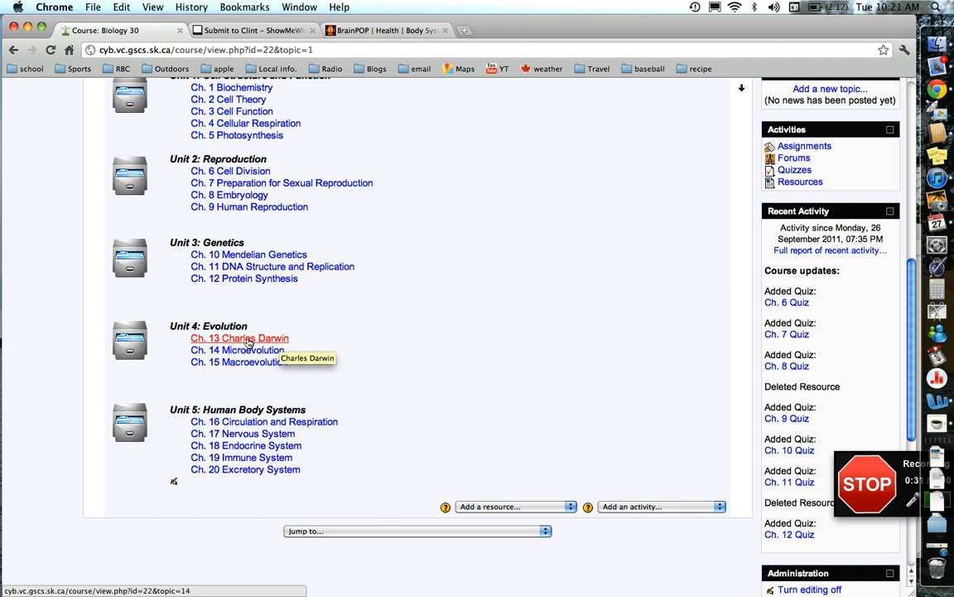
pyautogui.click(248, 341)
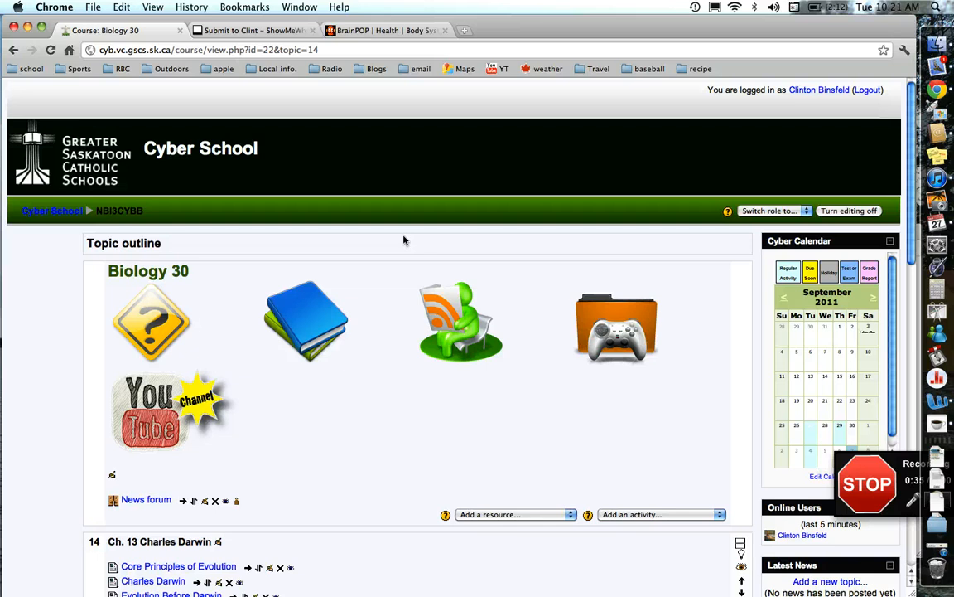
# Delete the Quiz label in the Ch. 13 topic and outdent the Ch. 13 Charles Darwin Quiz label one level
pyautogui.scroll(-5, 404, 241)
pyautogui.scroll(-4, 404, 241)
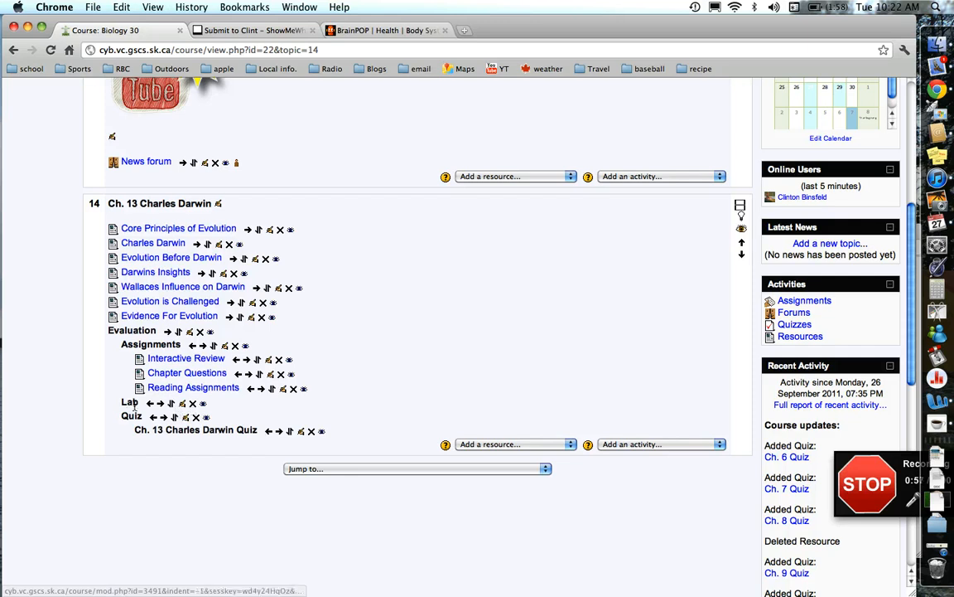
pyautogui.click(196, 417)
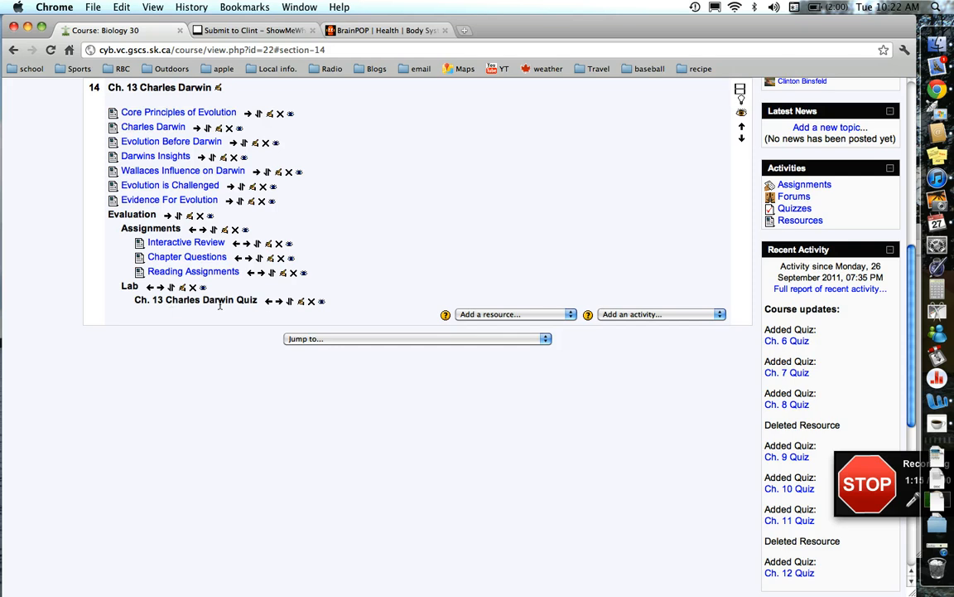
pyautogui.click(266, 301)
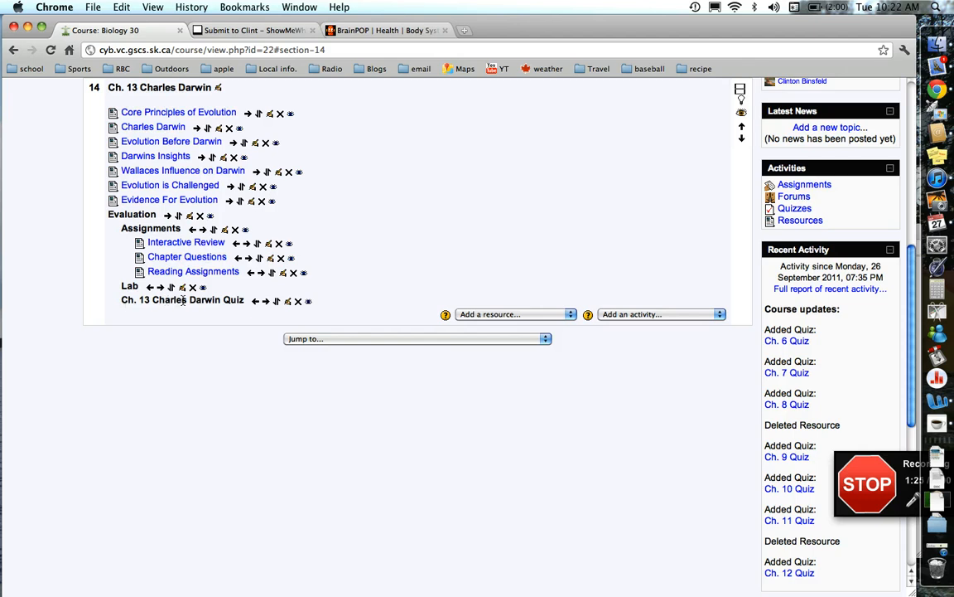
# Add a new quiz activity to the Ch. 13 topic and name it "Ch. 13 Quiz"
pyautogui.click(620, 315)
pyautogui.click(620, 440)
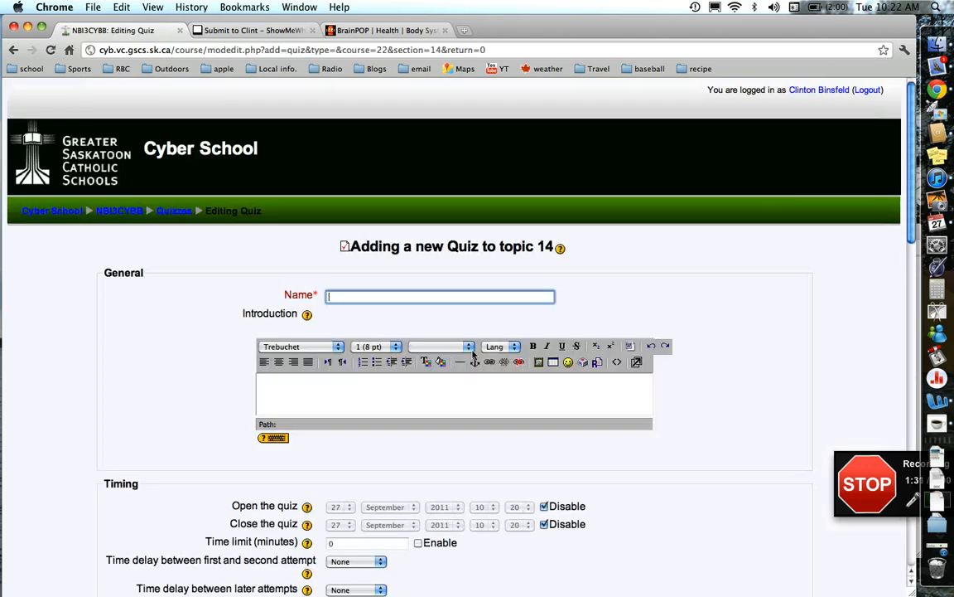
pyautogui.write('Ch')
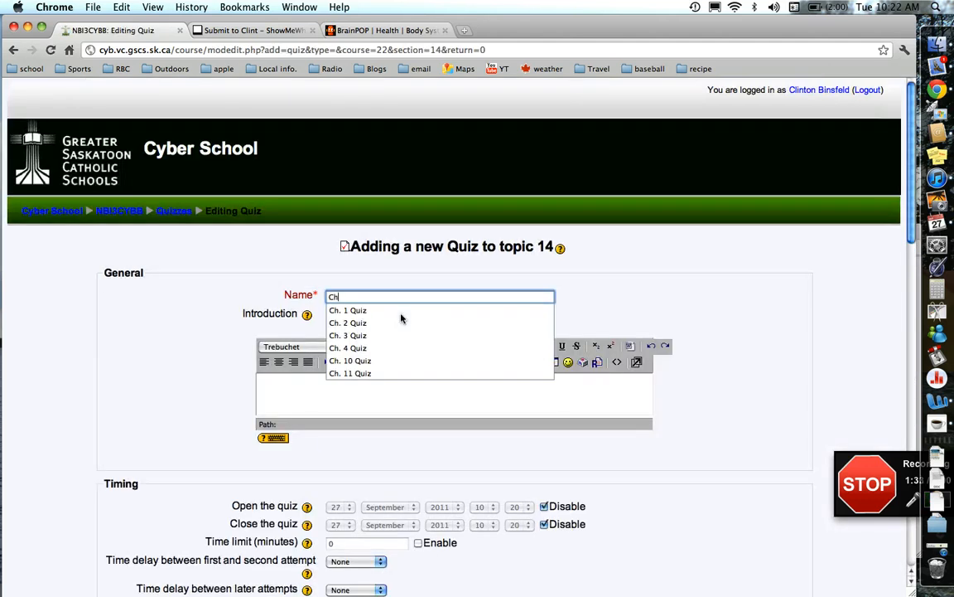
pyautogui.write('. 13 Q')
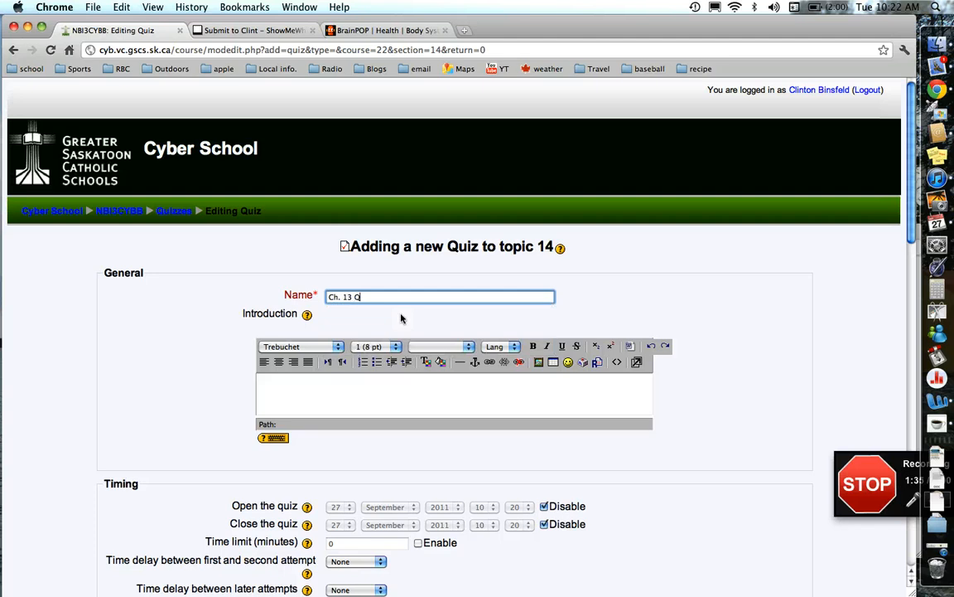
pyautogui.write('uiz')
# Enable the quiz time limit and set it to 20 minutes
pyautogui.scroll(-3, 651, 371)
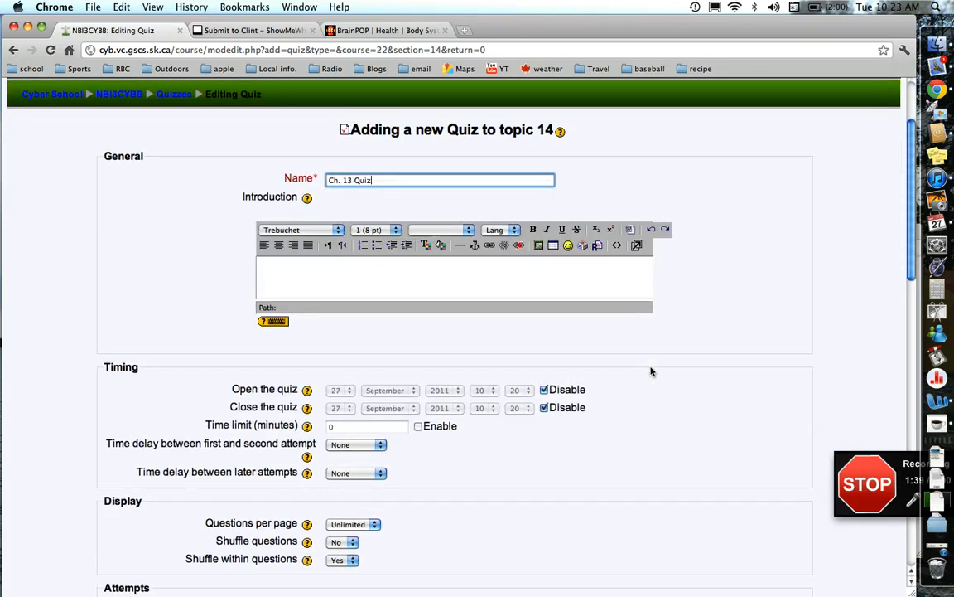
pyautogui.scroll(-1, 651, 371)
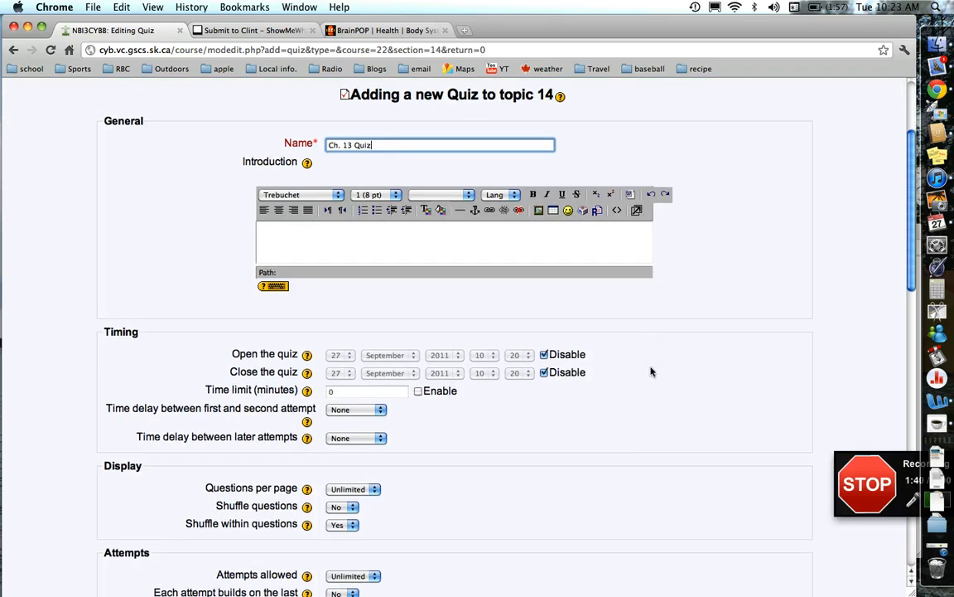
pyautogui.click(418, 391)
pyautogui.click(361, 392)
pyautogui.press('BackSpace')
pyautogui.write('20')
pyautogui.click(369, 404)
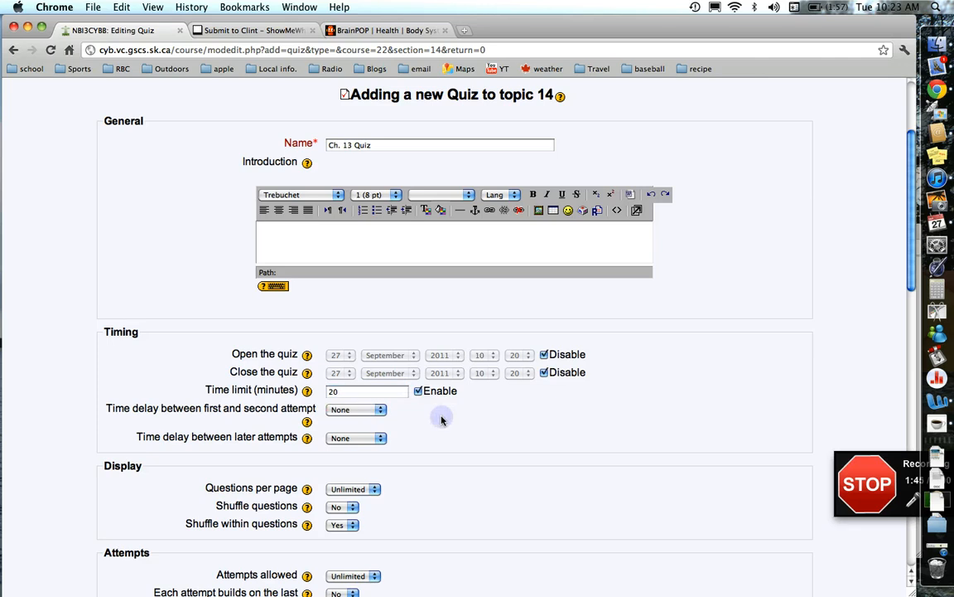
# Set the quiz display to 1 question per page with Shuffle questions set to Yes
pyautogui.scroll(-3, 419, 417)
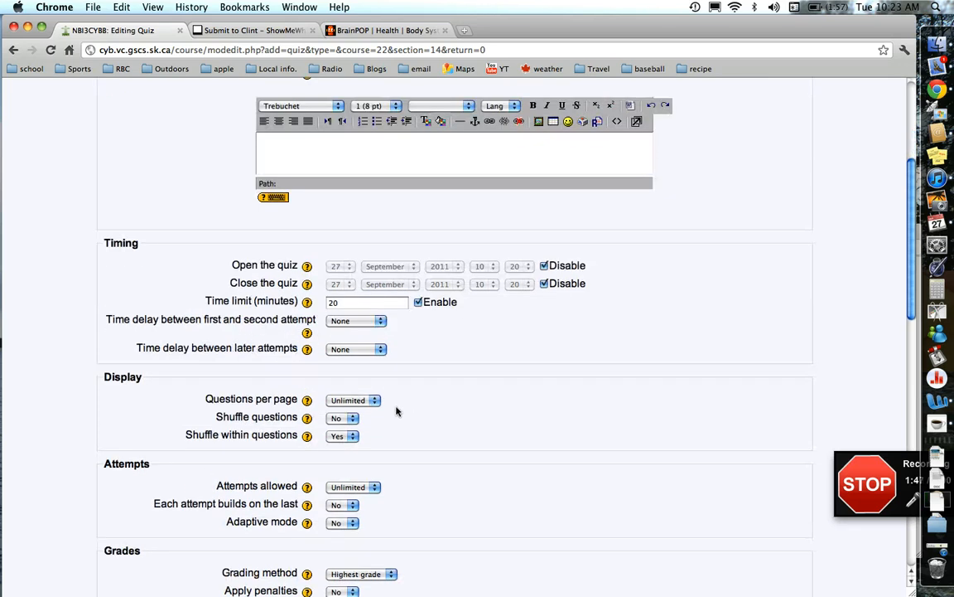
pyautogui.click(373, 401)
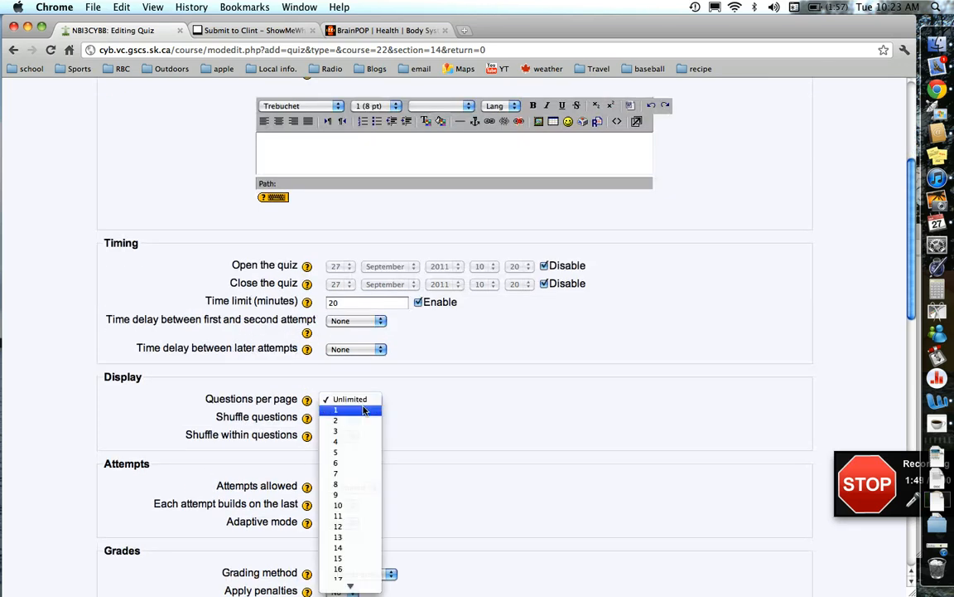
pyautogui.click(363, 410)
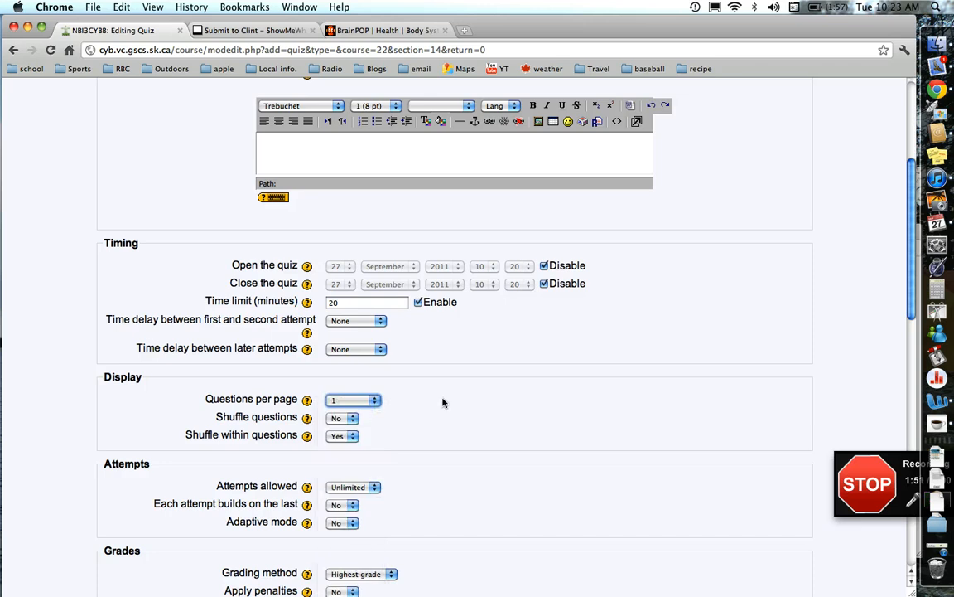
pyautogui.scroll(-3, 442, 402)
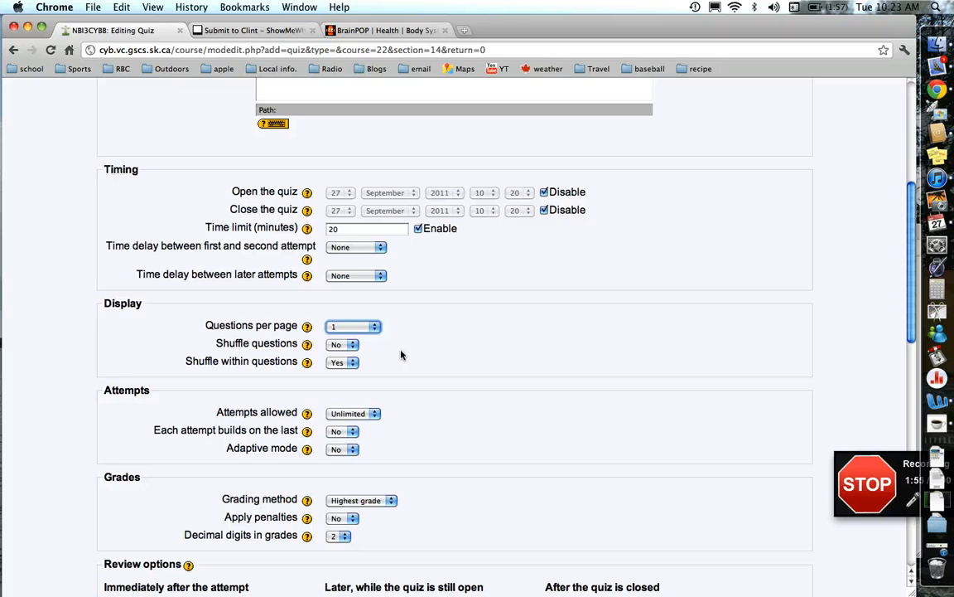
pyautogui.click(352, 346)
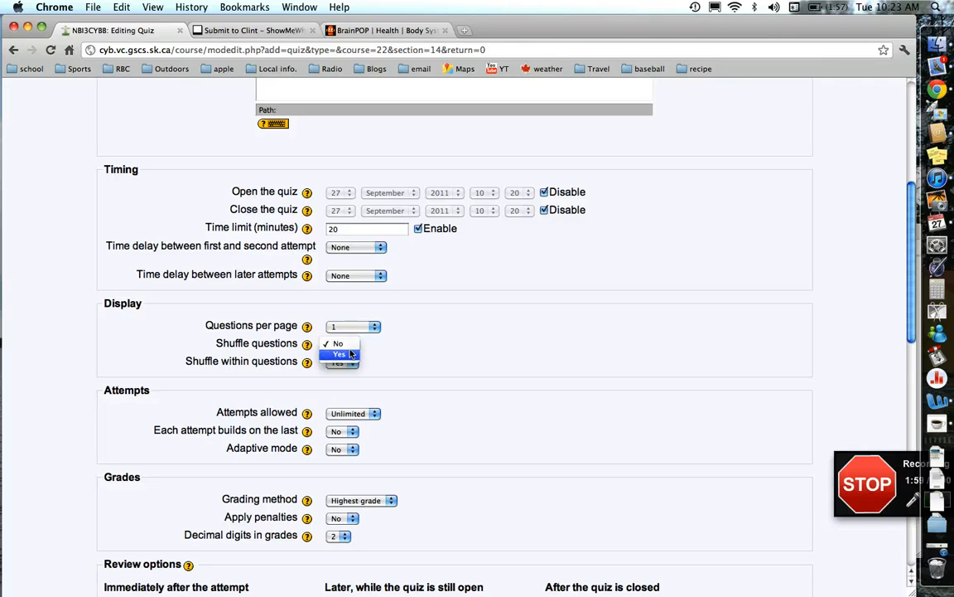
pyautogui.click(340, 356)
# Limit the attempts allowed for the quiz to 1
pyautogui.scroll(-2, 393, 357)
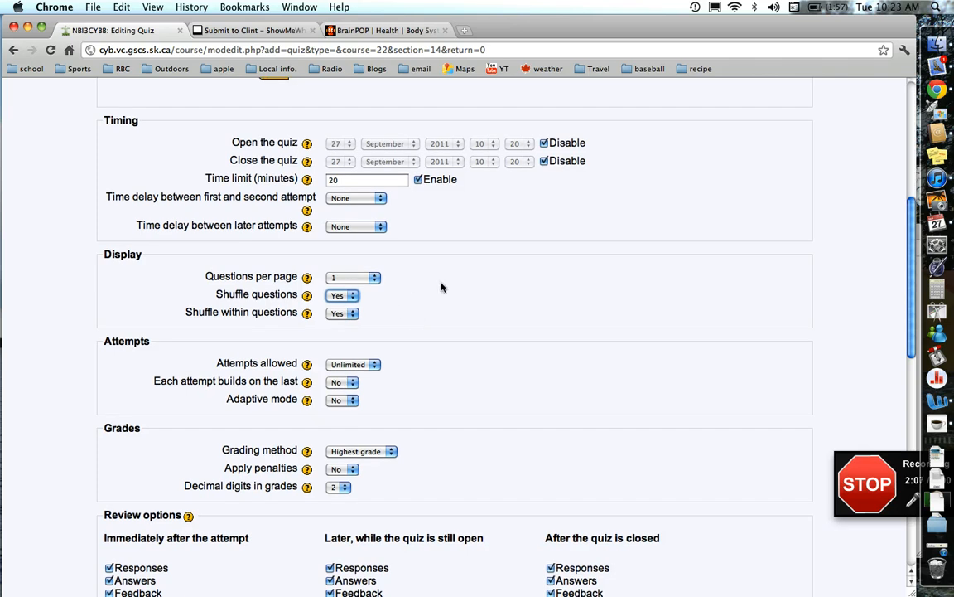
pyautogui.scroll(-5, 442, 288)
pyautogui.click(362, 210)
pyautogui.click(361, 221)
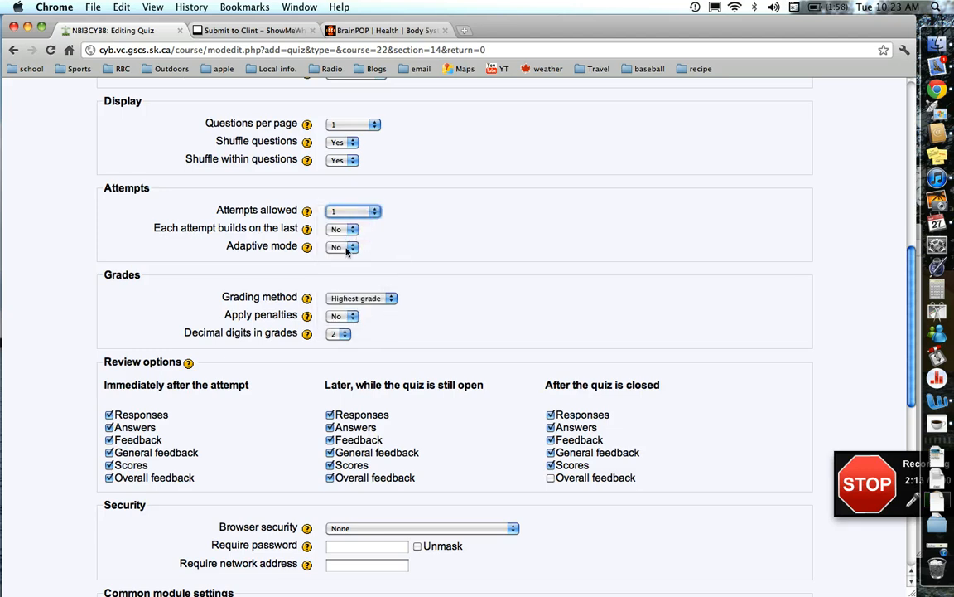
# Set the grading method to First attempt and the decimal digits in grades to 1
pyautogui.scroll(-1, 458, 252)
pyautogui.scroll(-3, 458, 252)
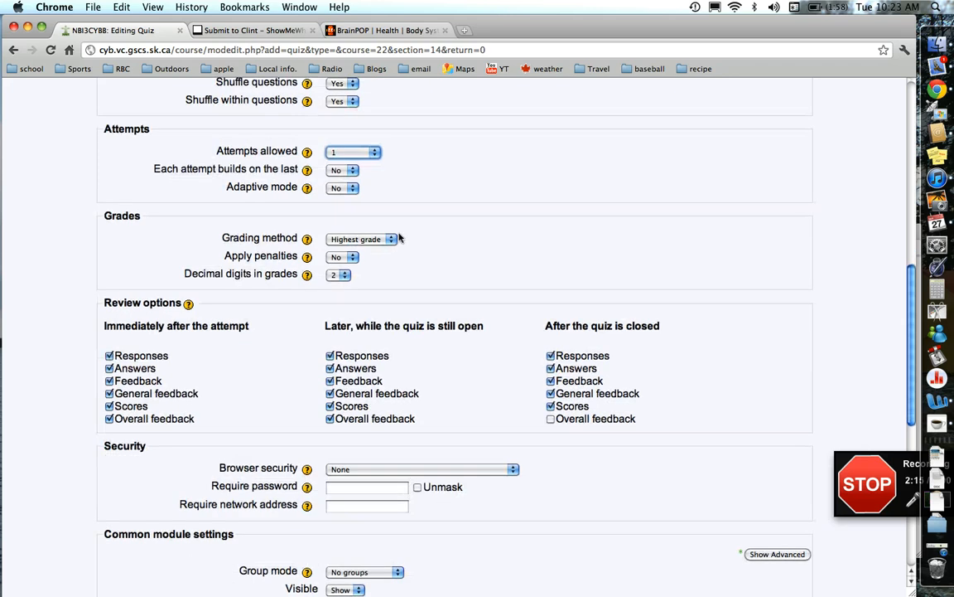
pyautogui.click(361, 239)
pyautogui.click(378, 260)
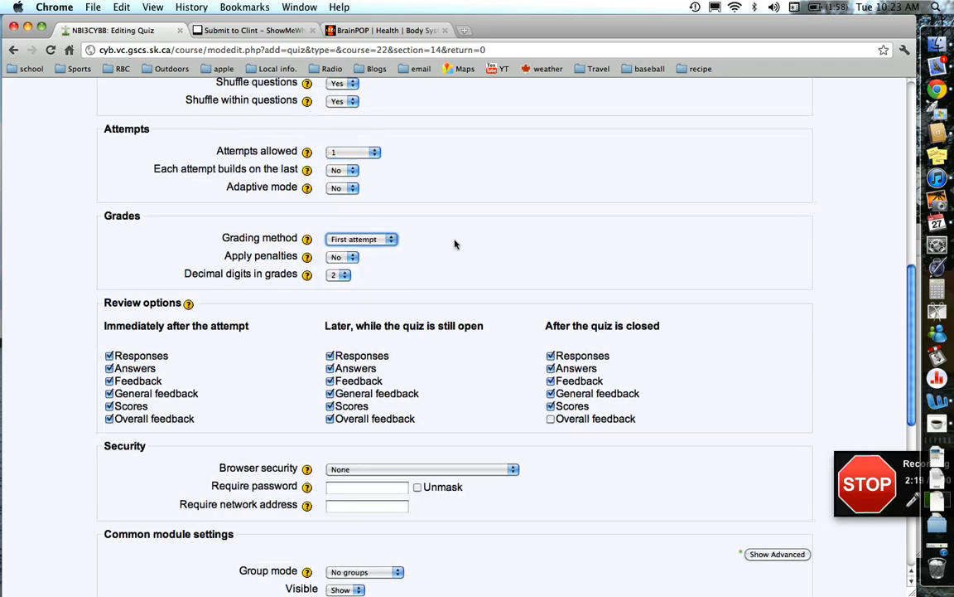
pyautogui.click(344, 276)
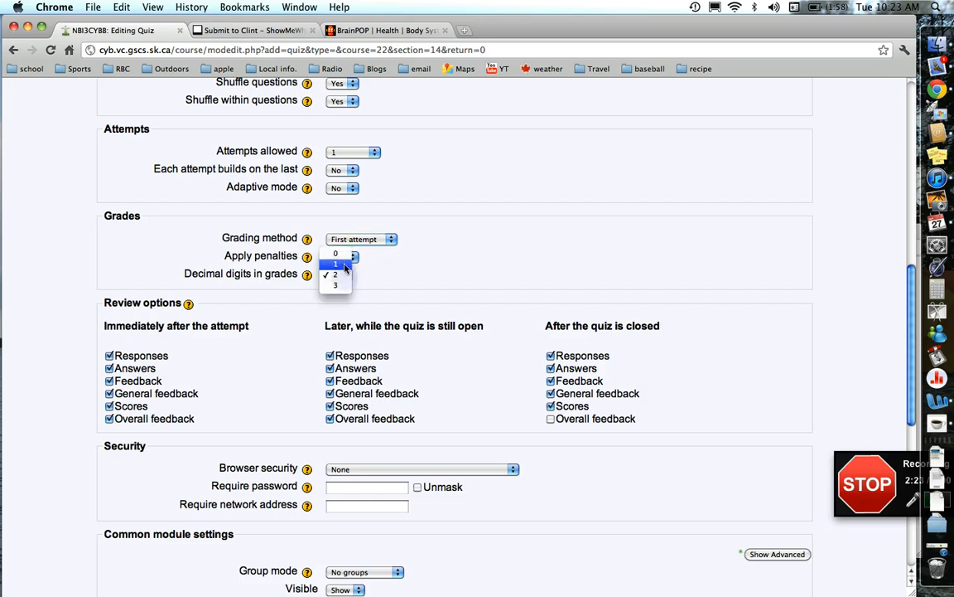
pyautogui.click(338, 266)
# Exclude Answers from the review options immediately after the attempt, while the quiz is open, and after it is closed
pyautogui.scroll(-3, 501, 245)
pyautogui.click(109, 250)
pyautogui.click(330, 251)
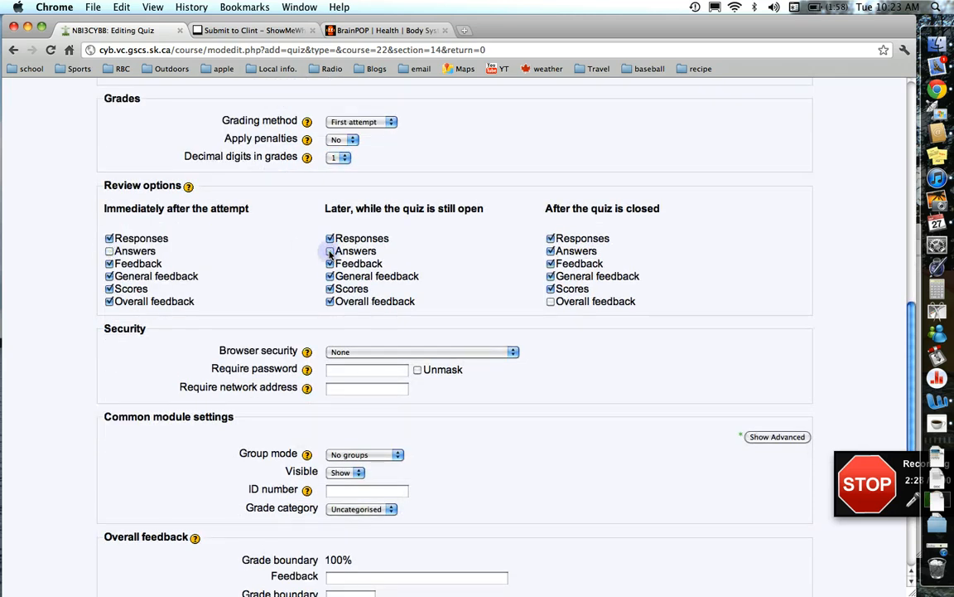
pyautogui.click(550, 250)
# Leave the overall feedback fields empty, then save the quiz and display it
pyautogui.scroll(-1, 712, 252)
pyautogui.scroll(-8, 712, 253)
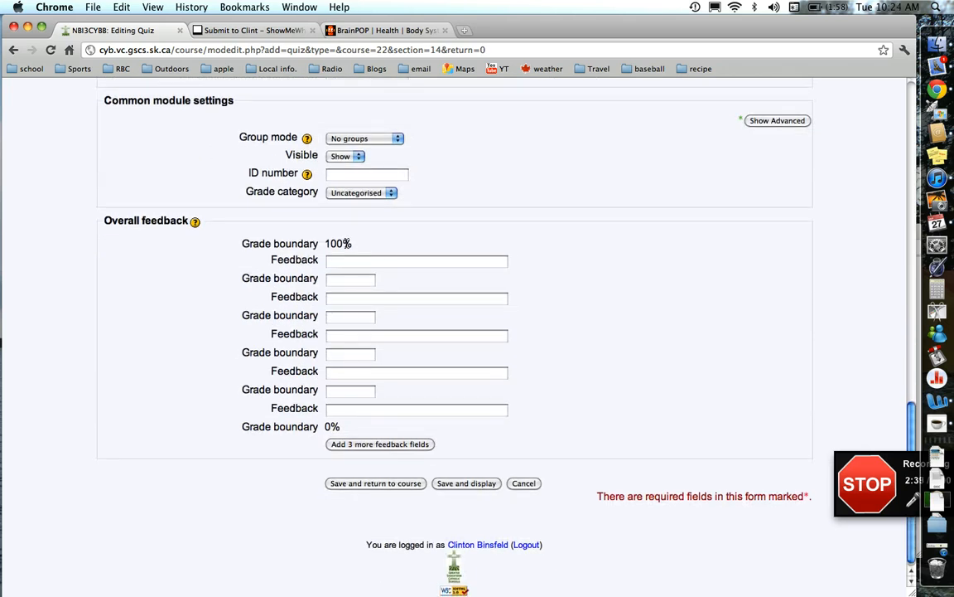
pyautogui.click(330, 261)
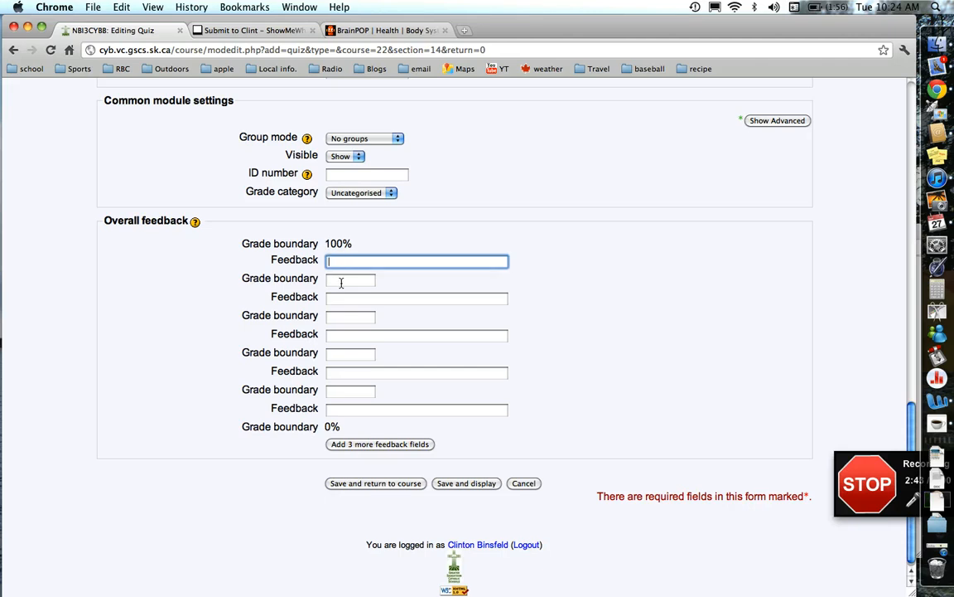
pyautogui.click(341, 281)
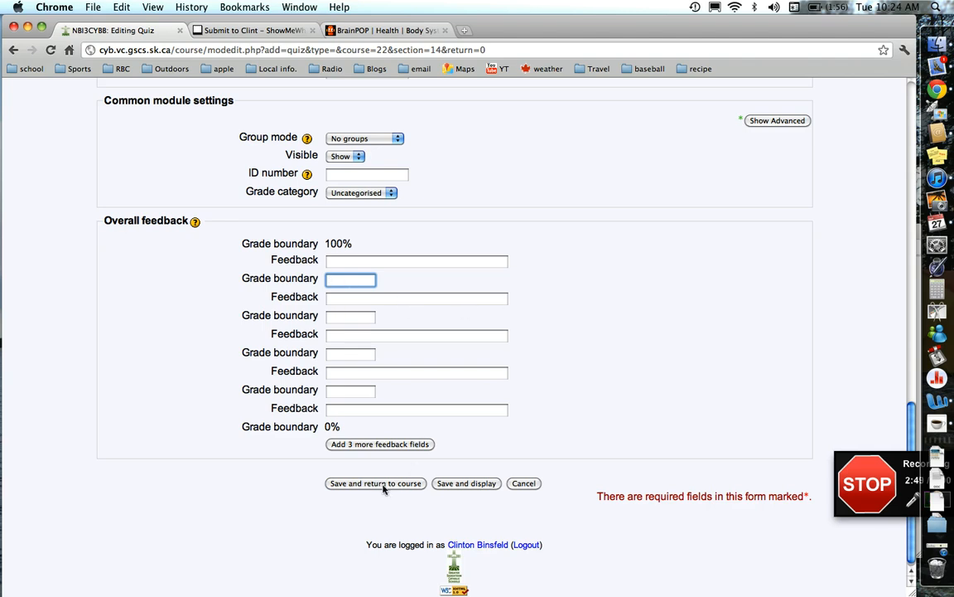
pyautogui.click(452, 484)
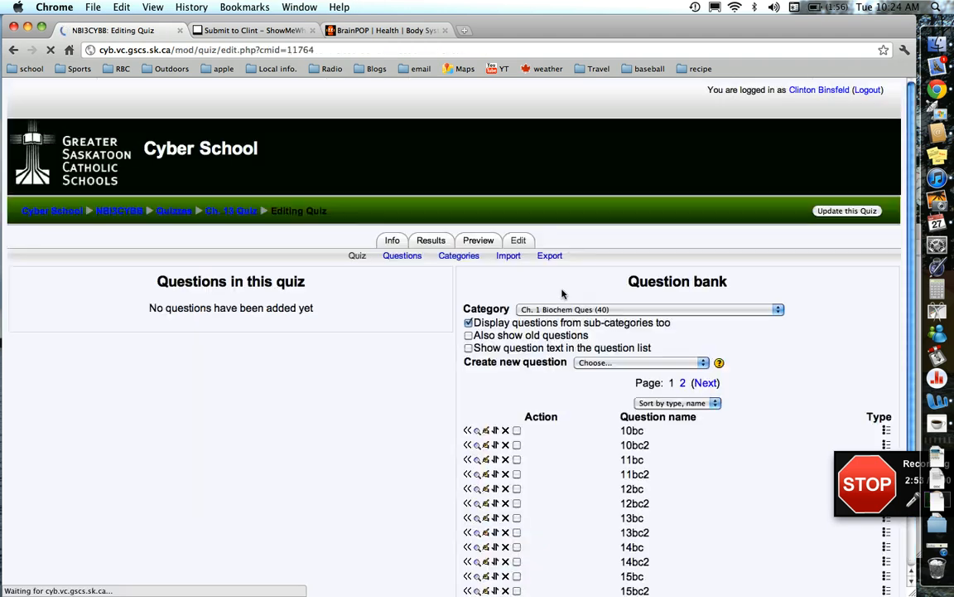
# Switch the question bank category to Ch. 13 Charles Darwin
pyautogui.scroll(-2, 439, 281)
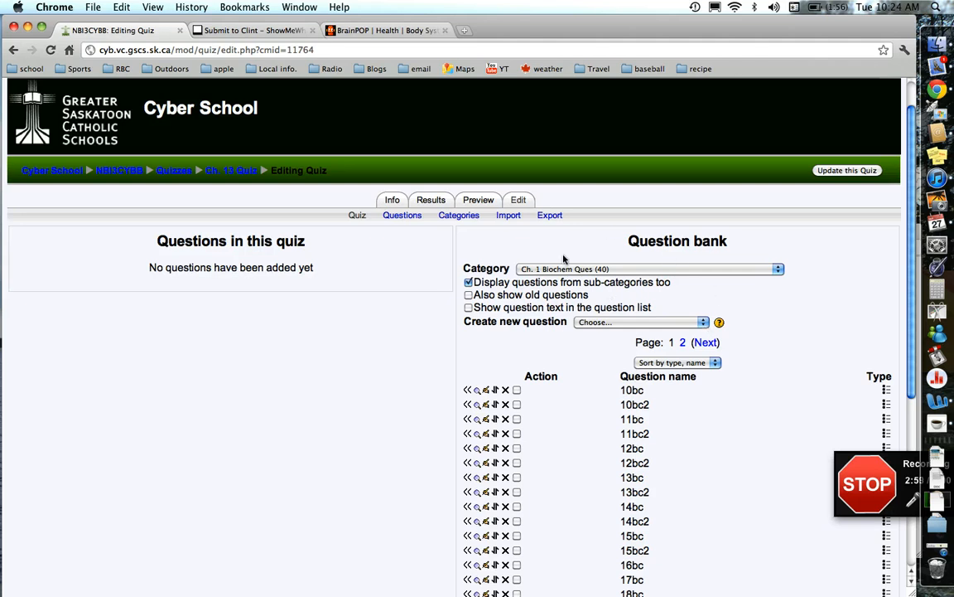
pyautogui.scroll(-1, 563, 259)
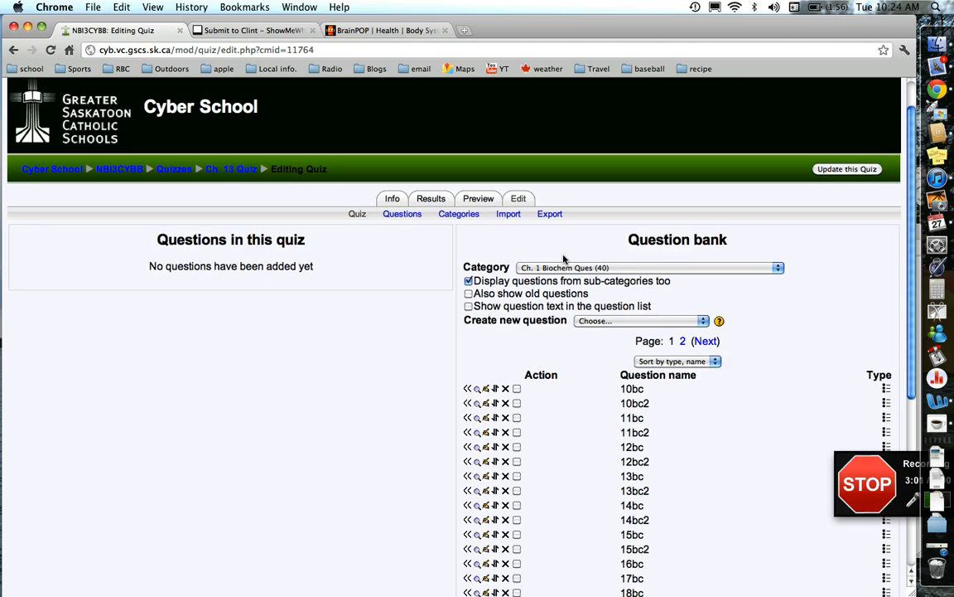
pyautogui.scroll(-3, 563, 259)
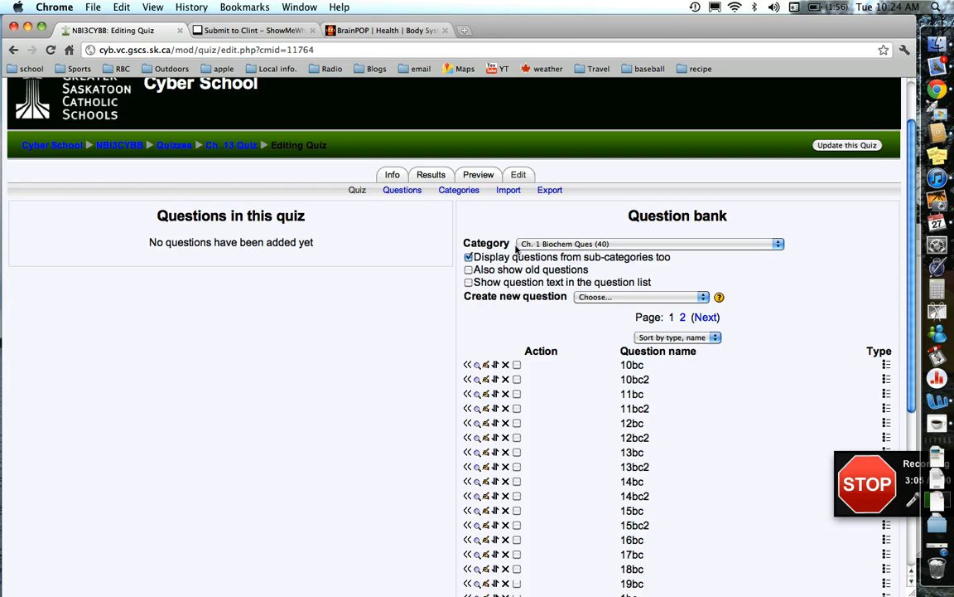
pyautogui.click(543, 246)
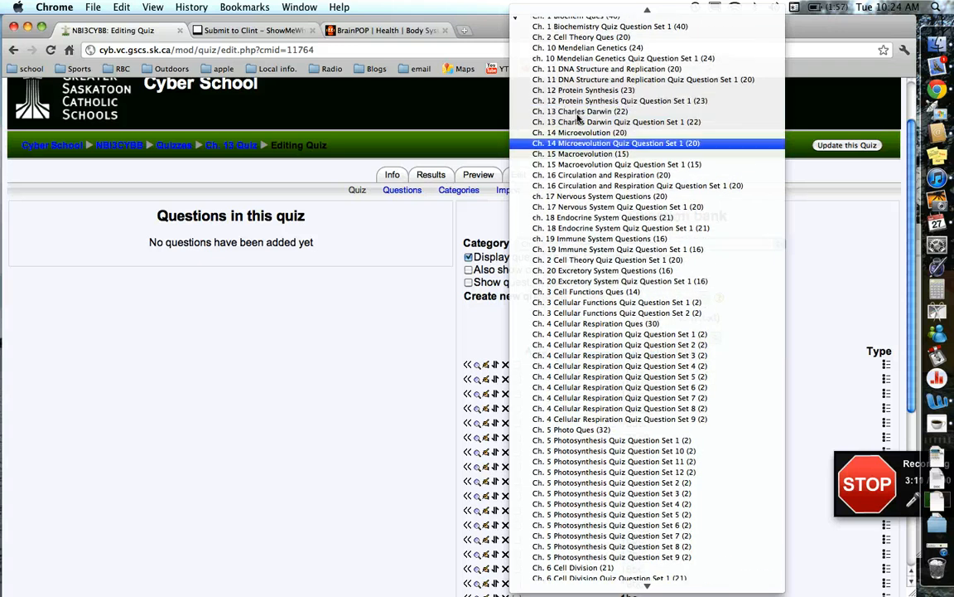
pyautogui.click(582, 115)
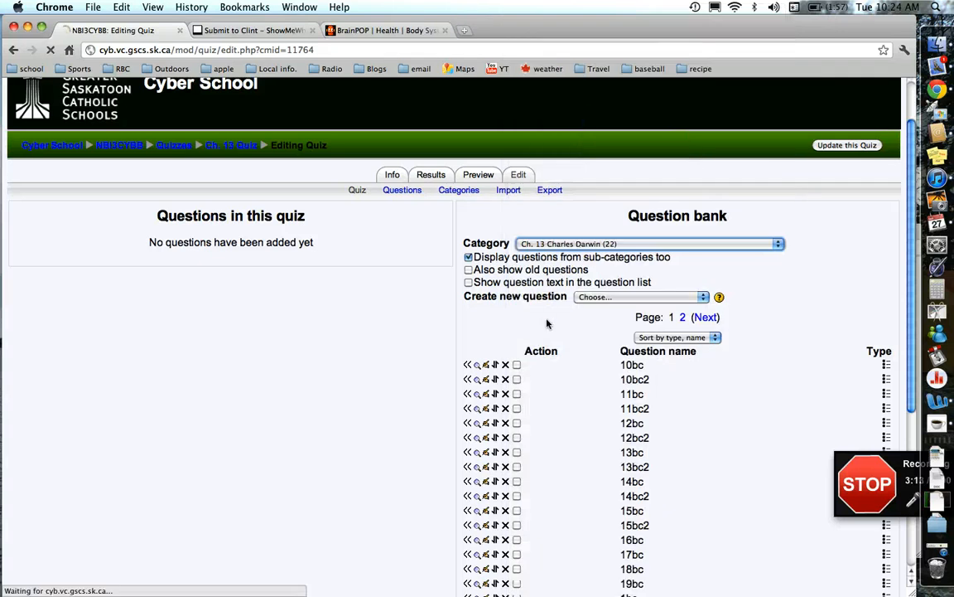
# Show the question text in the question bank list, look through the Ch. 13 questions, and hide the text again
pyautogui.scroll(-3, 547, 323)
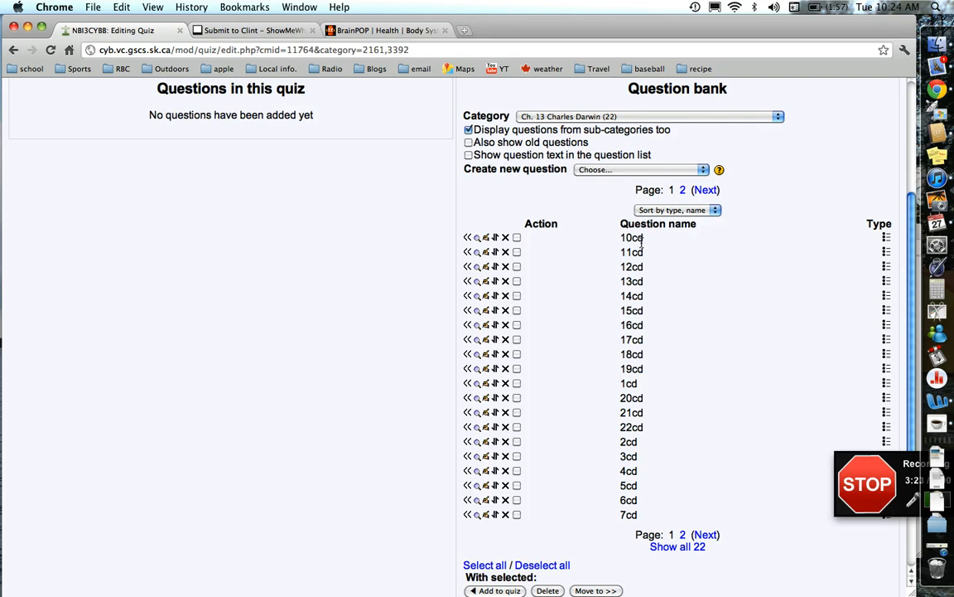
pyautogui.click(469, 155)
pyautogui.scroll(-10, 539, 263)
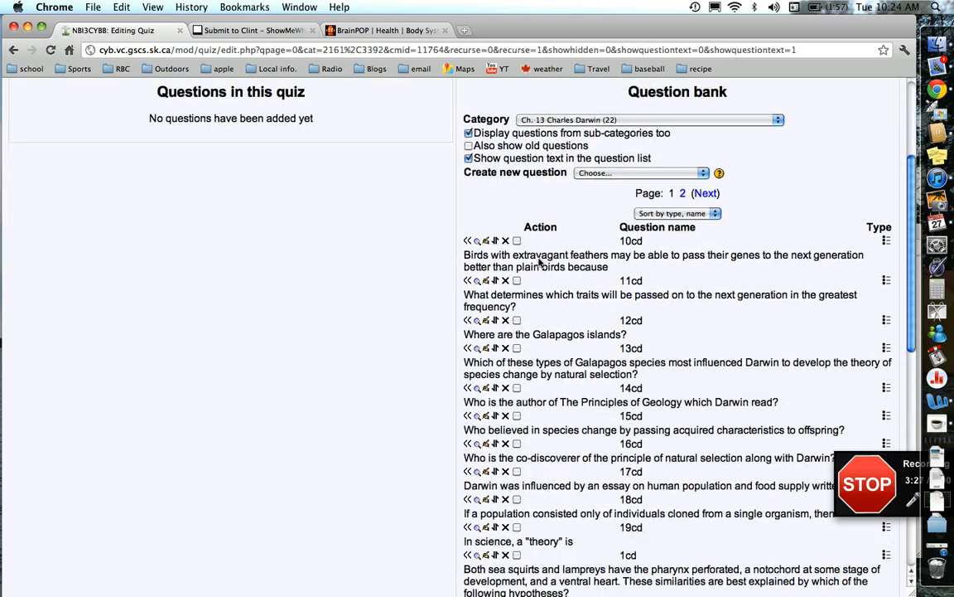
pyautogui.scroll(-3, 539, 263)
pyautogui.scroll(15, 538, 263)
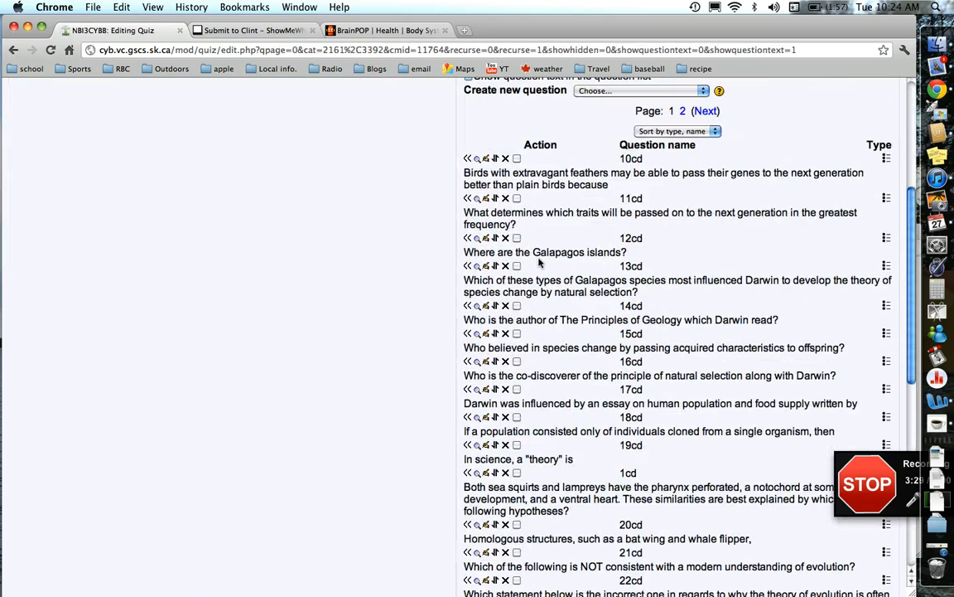
pyautogui.click(488, 145)
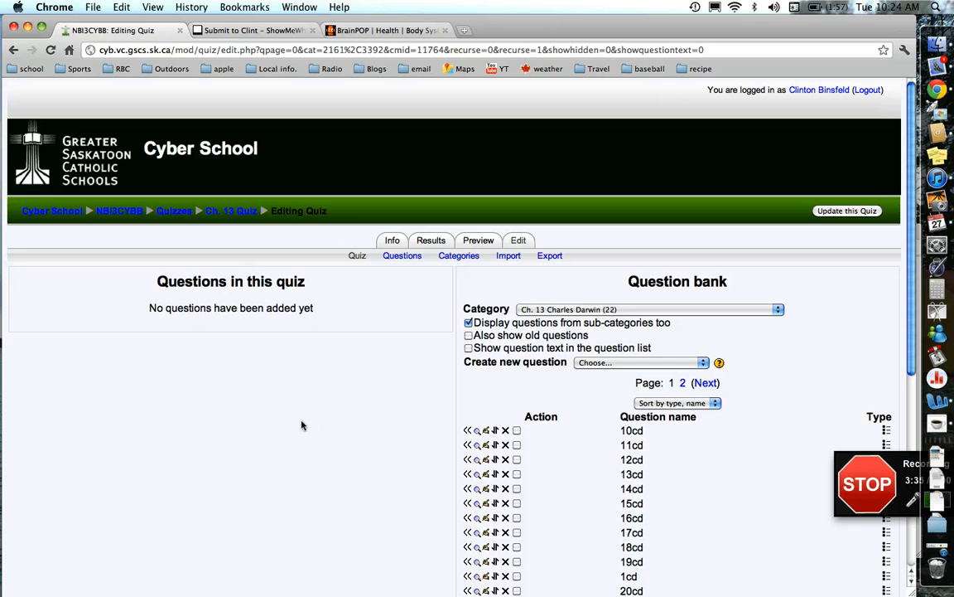
# Add 20 random questions from the Ch. 13 Charles Darwin category to the quiz
pyautogui.scroll(-4, 589, 419)
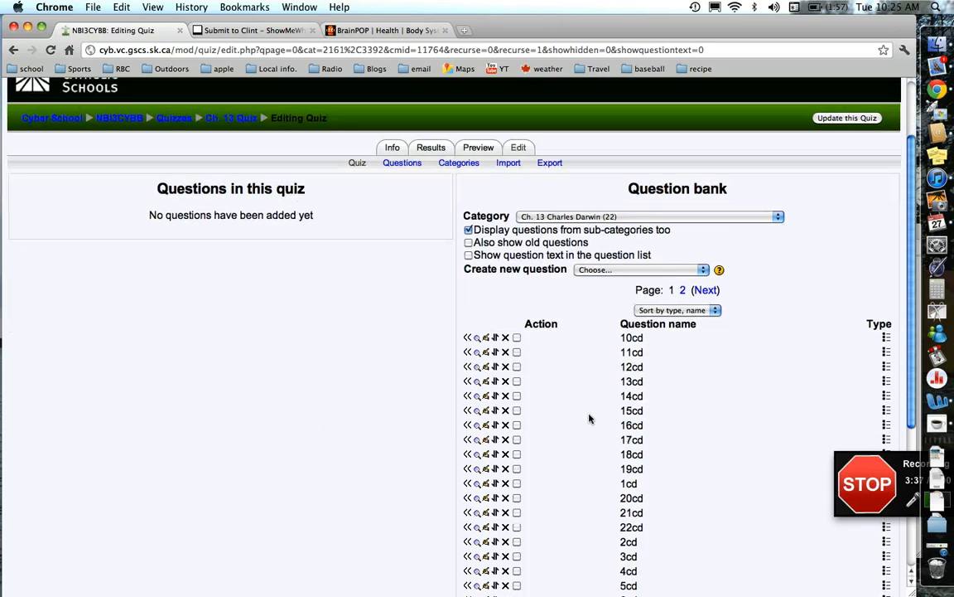
pyautogui.scroll(-4, 589, 418)
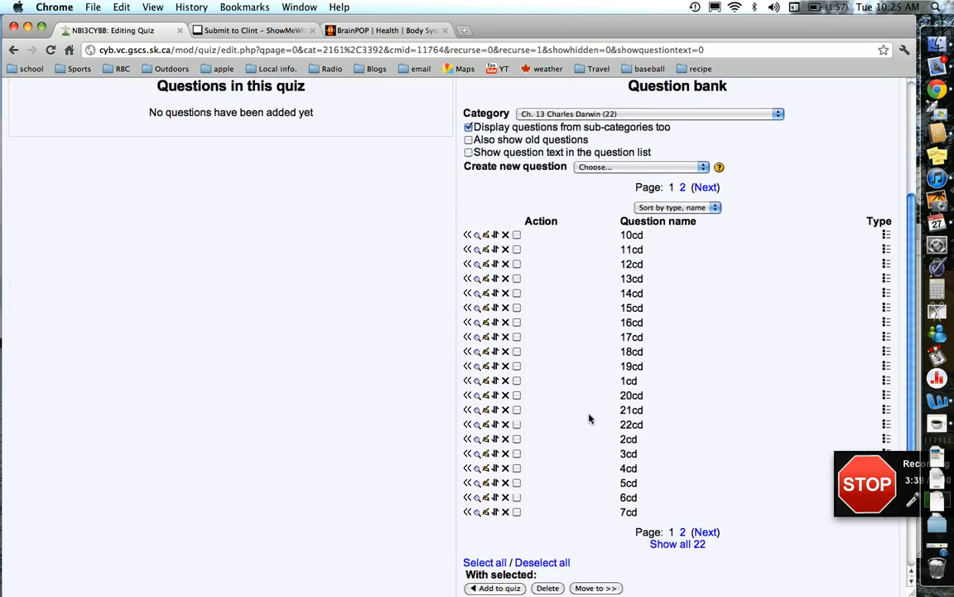
pyautogui.scroll(-2, 589, 418)
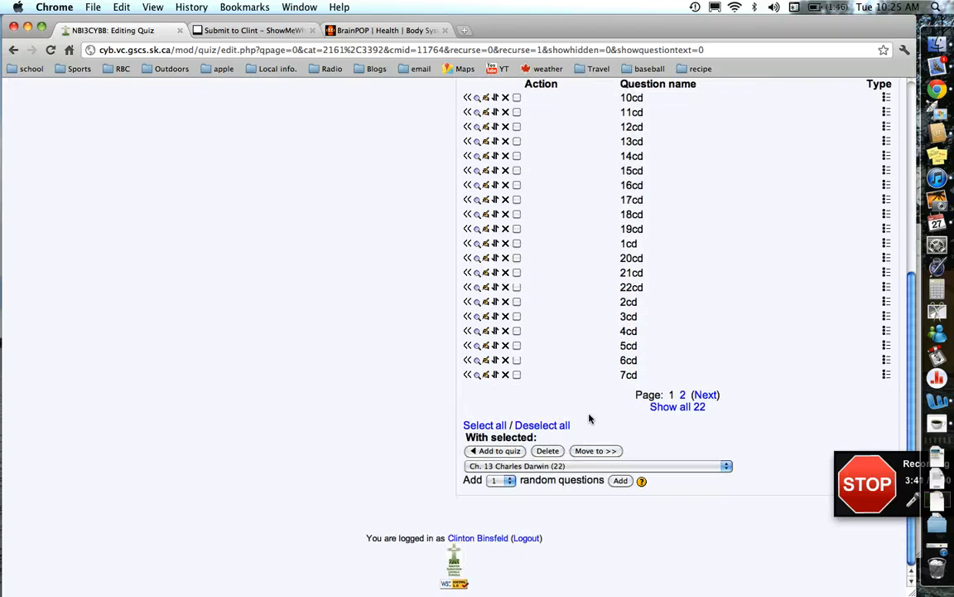
pyautogui.click(512, 484)
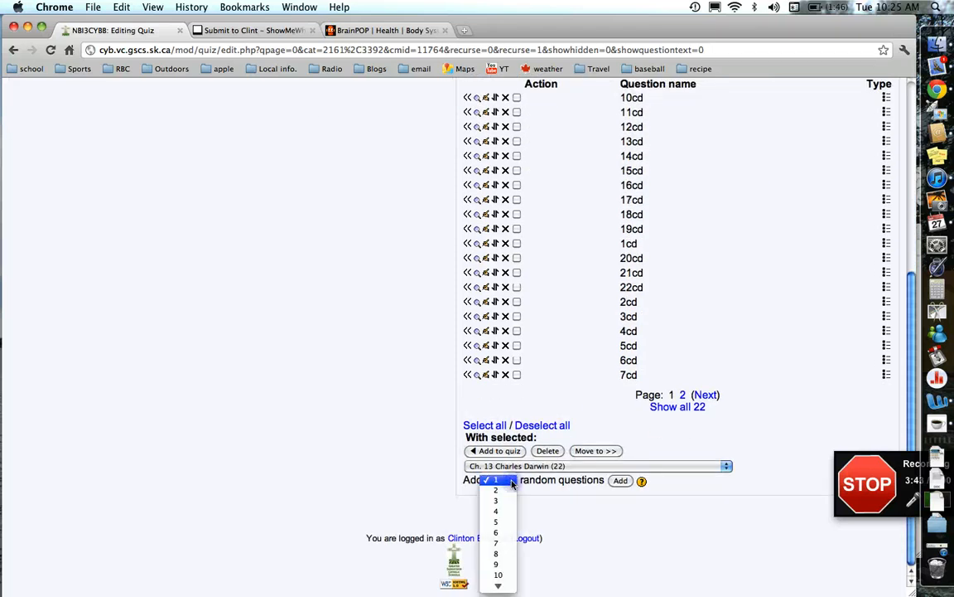
pyautogui.click(500, 585)
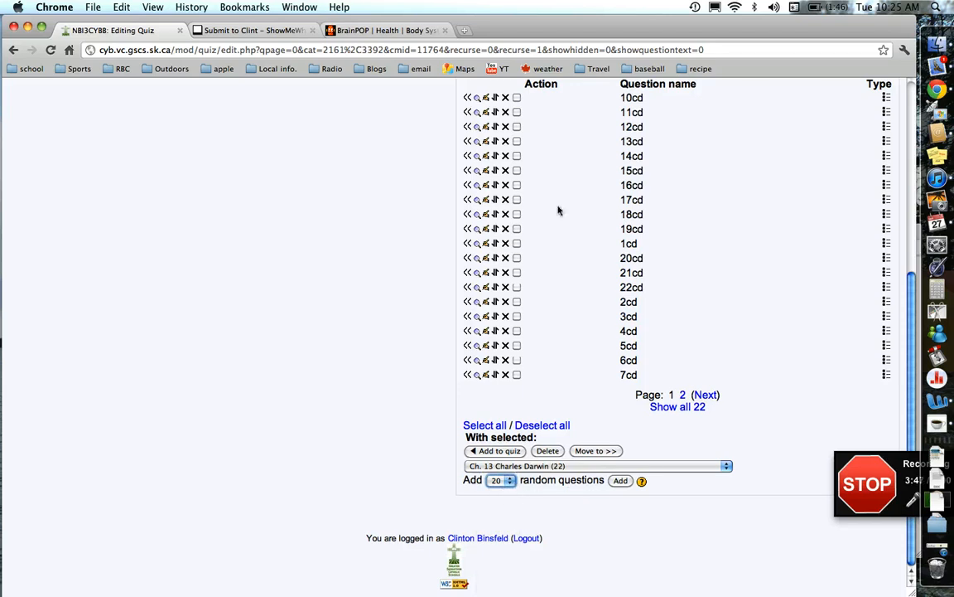
pyautogui.click(621, 480)
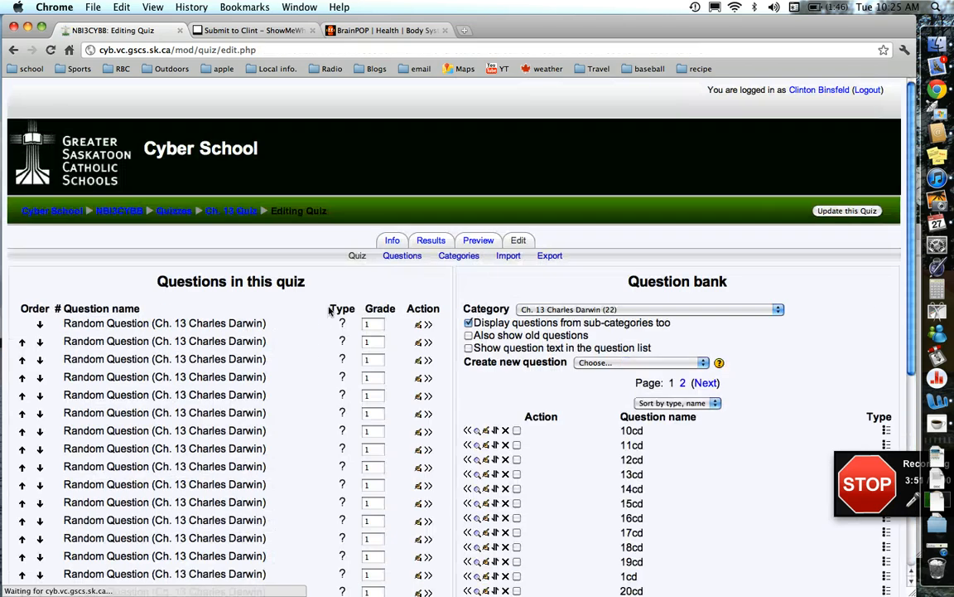
# Set the quiz's maximum grade to 20 and save the changes
pyautogui.scroll(-5, 336, 329)
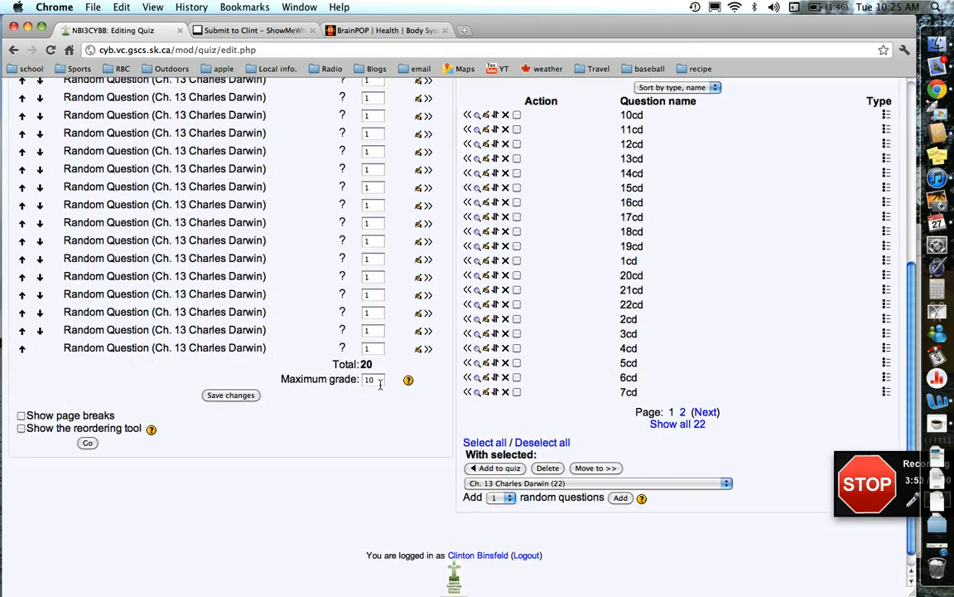
pyautogui.click(379, 381)
pyautogui.write('20')
pyautogui.click(224, 396)
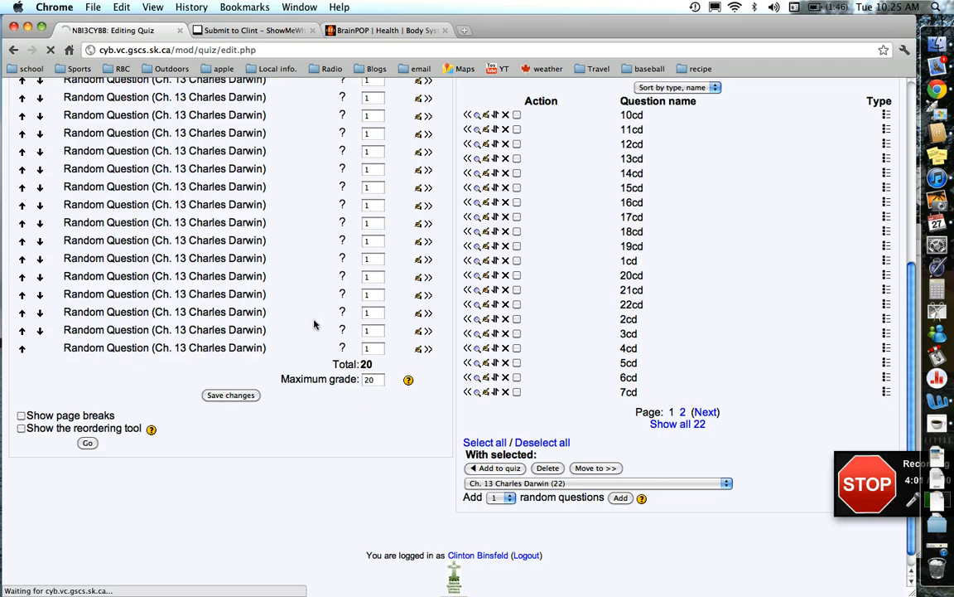
# Return to the NBI3CYBB course page and indent Ch. 13 Quiz two levels beneath the Ch. 13 Charles Darwin Quiz label
pyautogui.scroll(-3, 348, 303)
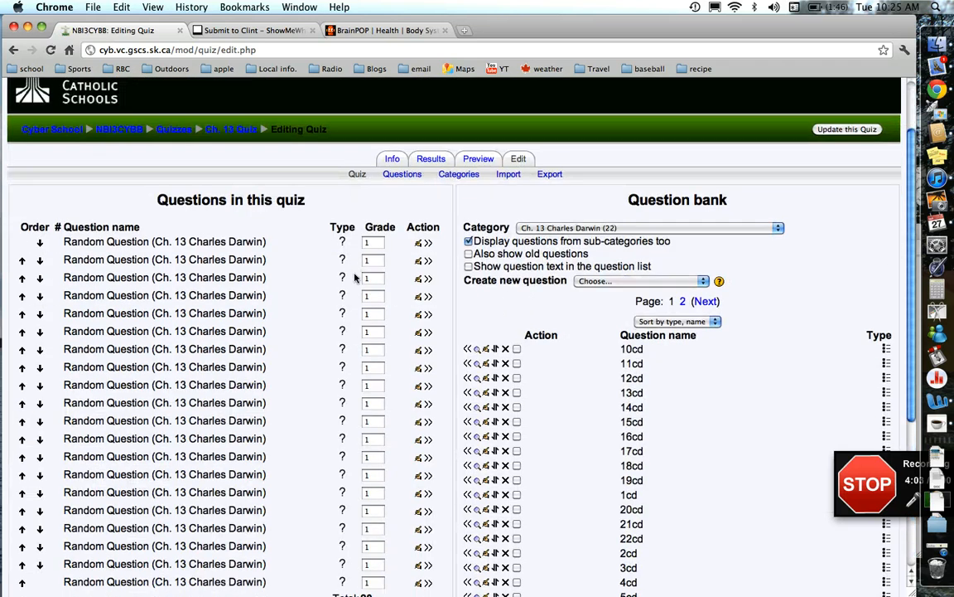
pyautogui.click(108, 129)
pyautogui.scroll(-13, 277, 292)
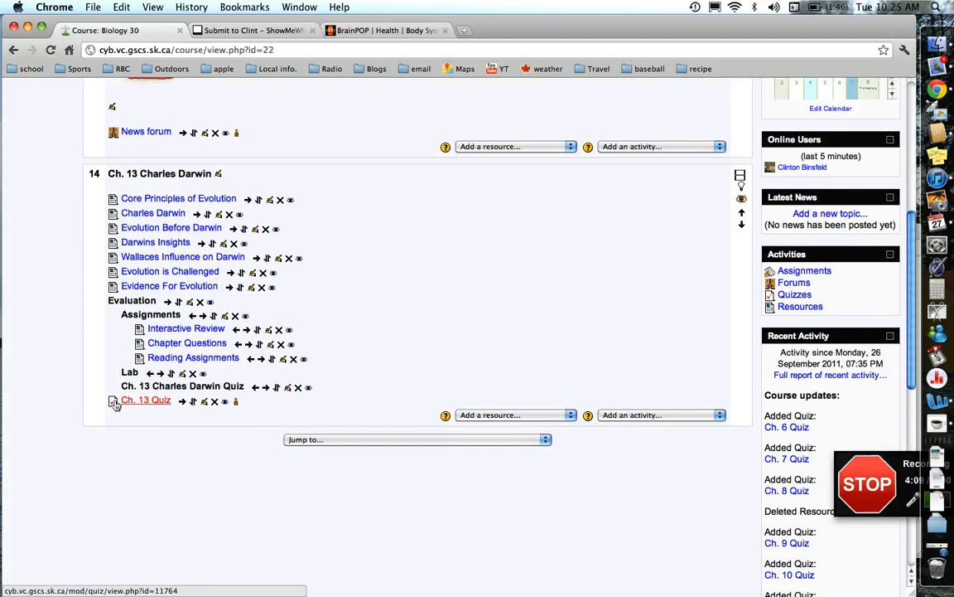
pyautogui.click(183, 402)
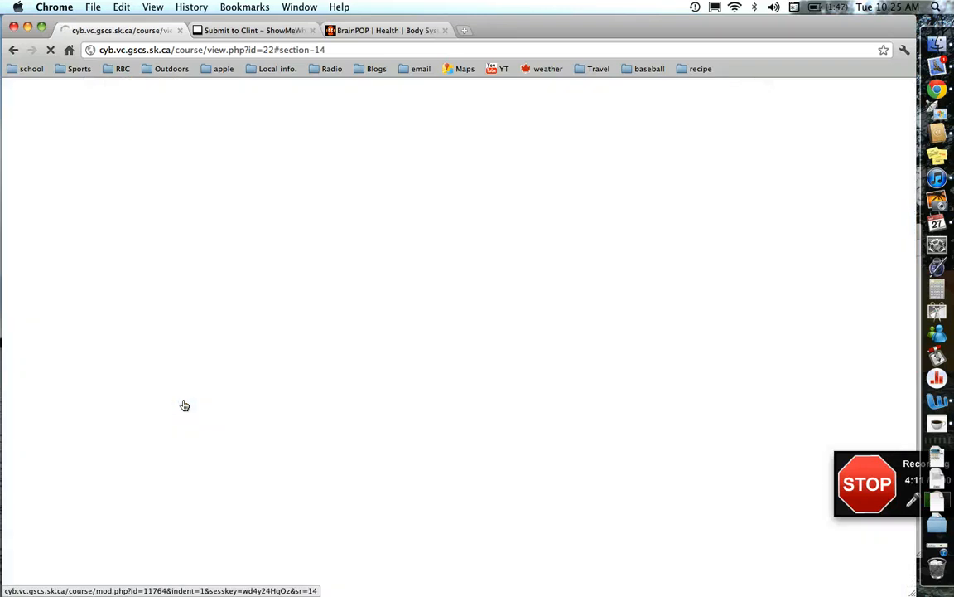
pyautogui.click(206, 315)
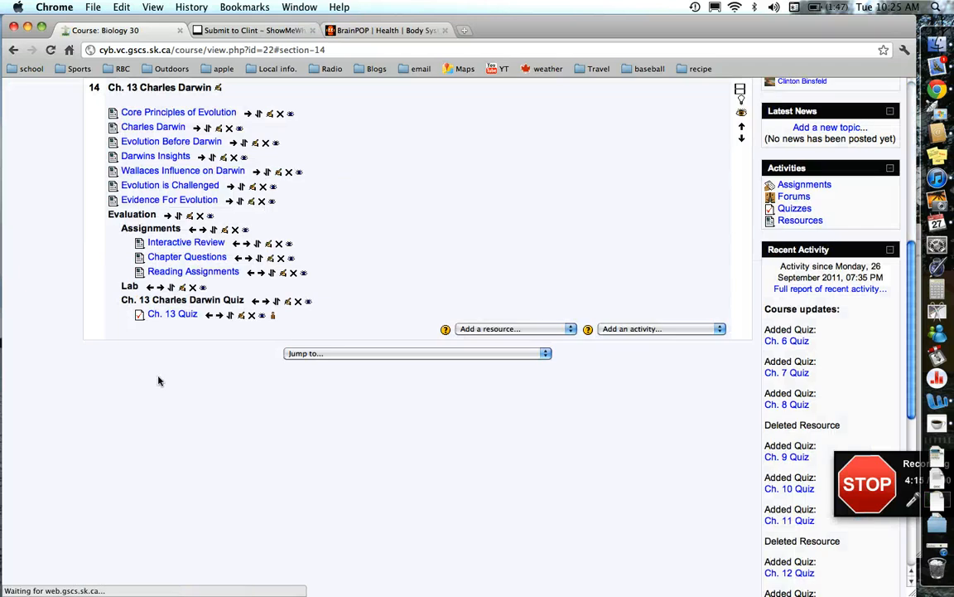
# Open Ch. 13 Quiz, start its preview, and look at the first two questions
pyautogui.click(170, 314)
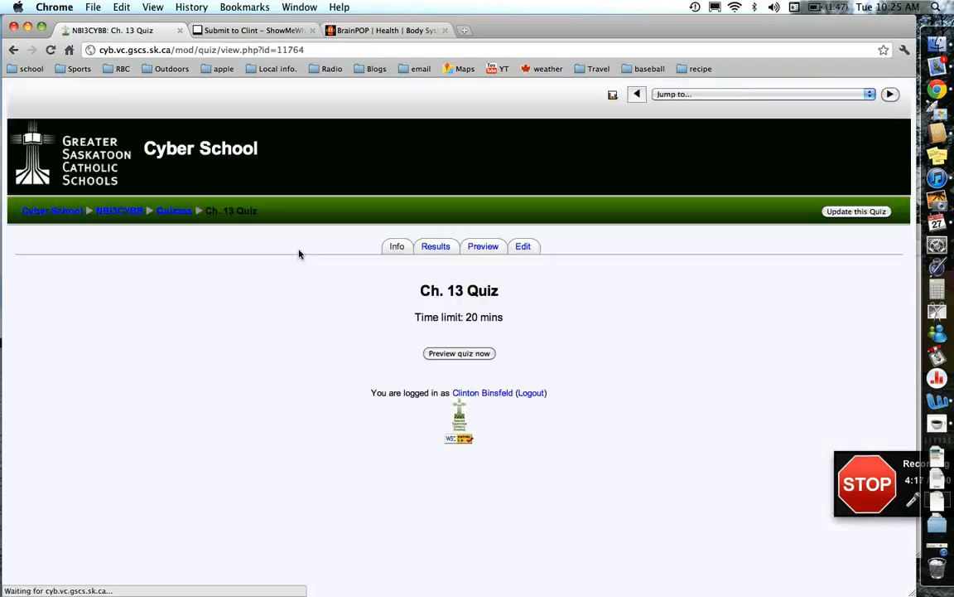
pyautogui.click(484, 245)
pyautogui.scroll(-2, 365, 286)
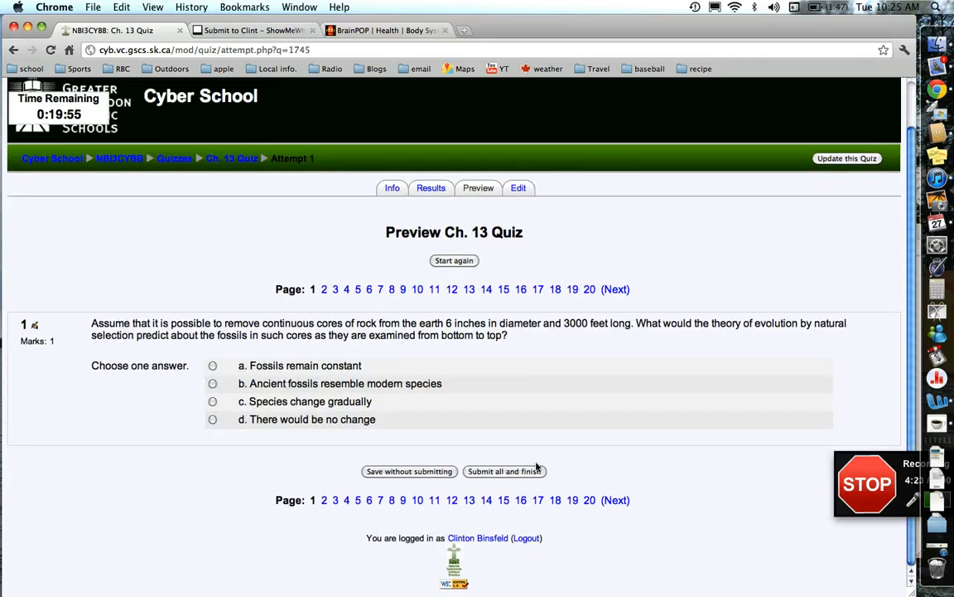
pyautogui.click(614, 499)
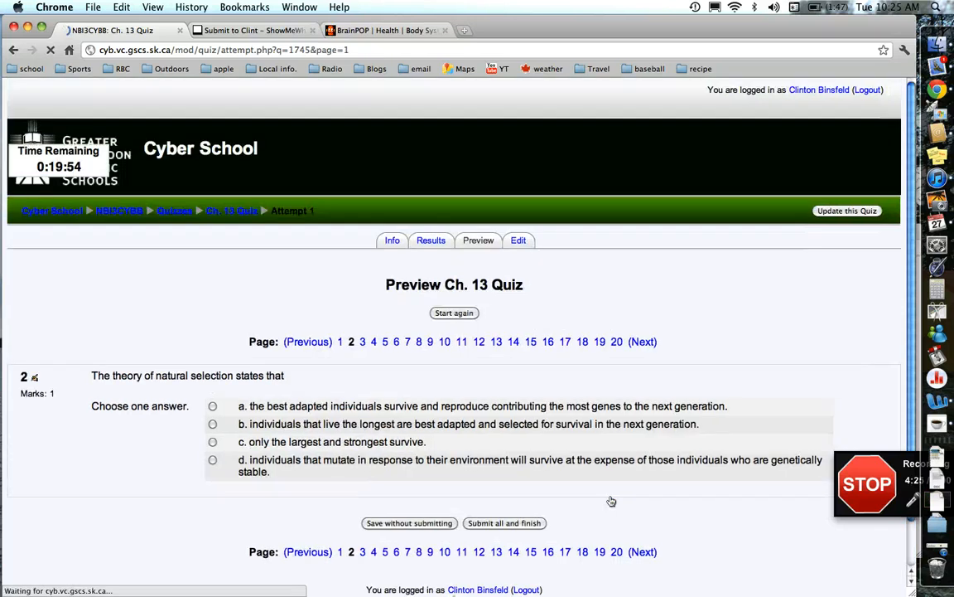
pyautogui.scroll(-2, 588, 447)
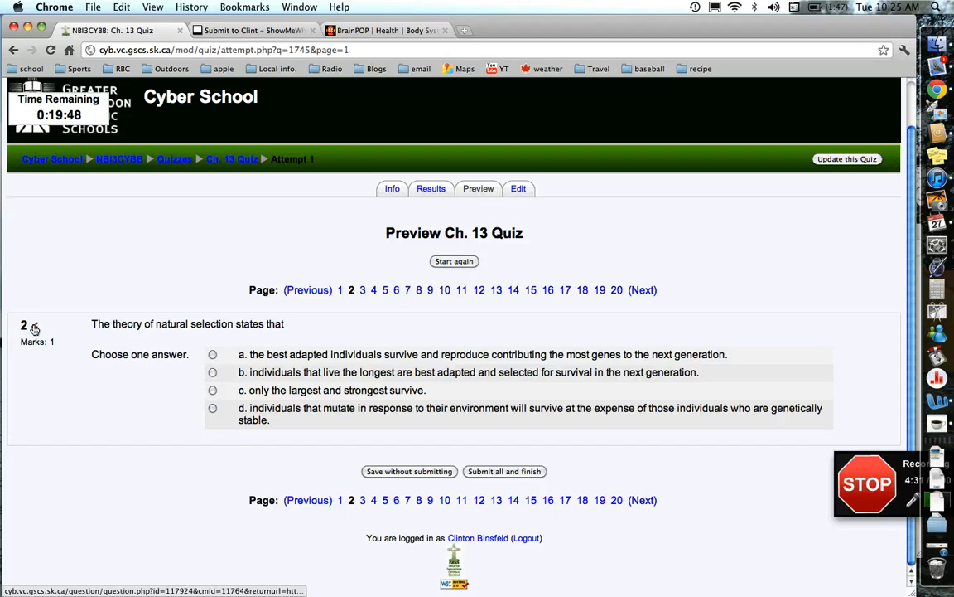
# Open the previewed question 2 for editing, review its settings, answer choices and feedback fields, and leave without saving
pyautogui.click(34, 328)
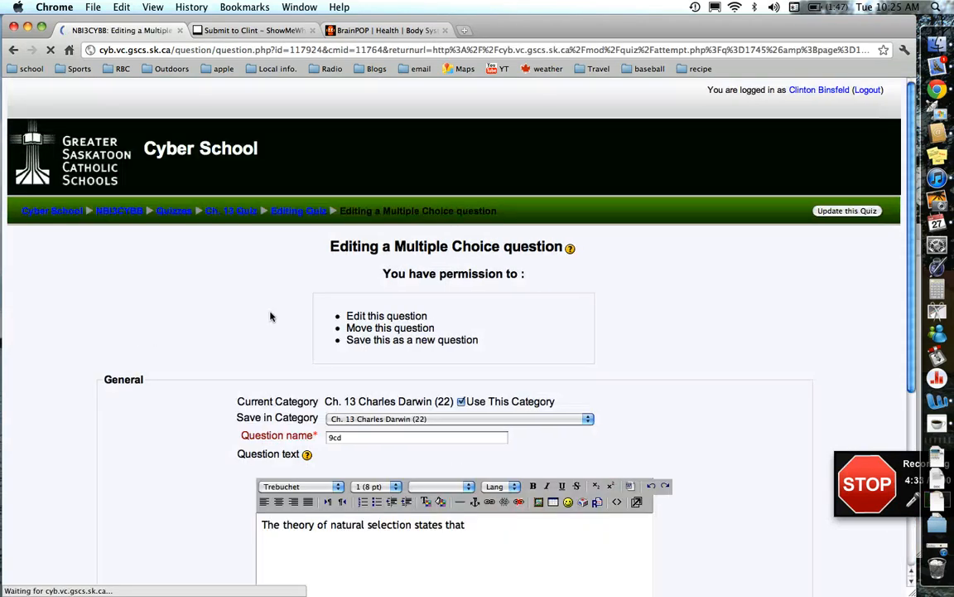
pyautogui.scroll(-10, 528, 343)
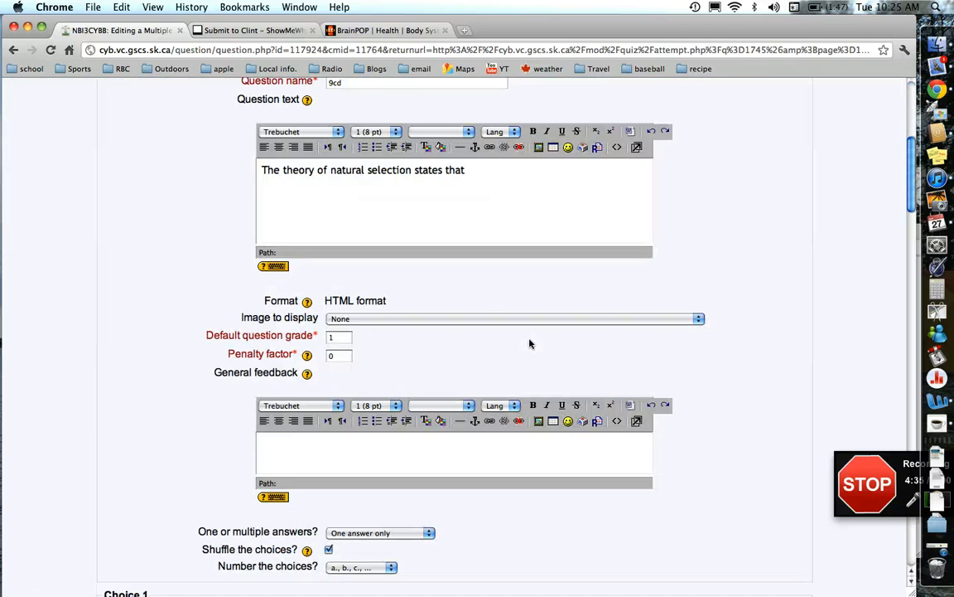
pyautogui.scroll(-10, 530, 343)
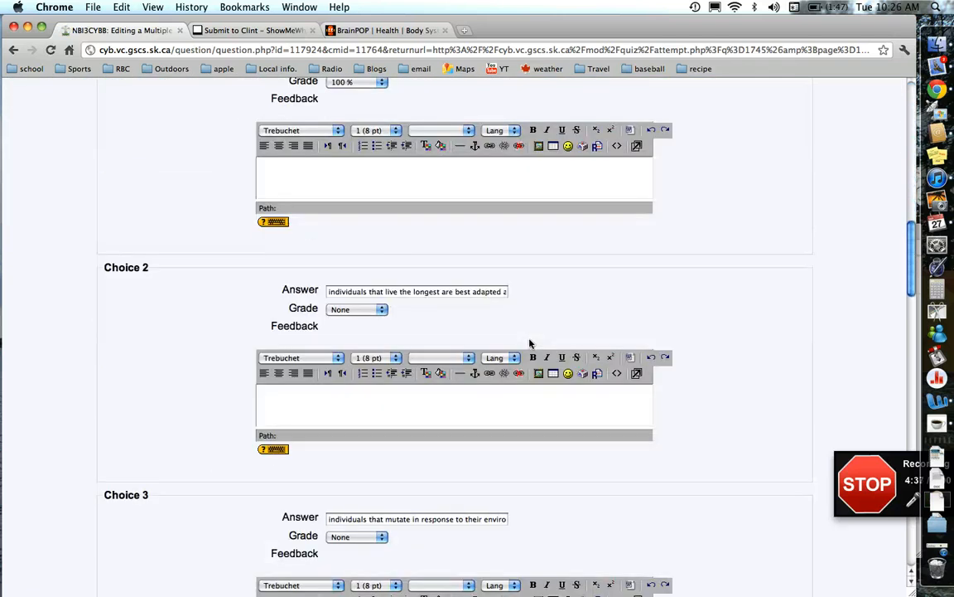
pyautogui.scroll(-7, 530, 343)
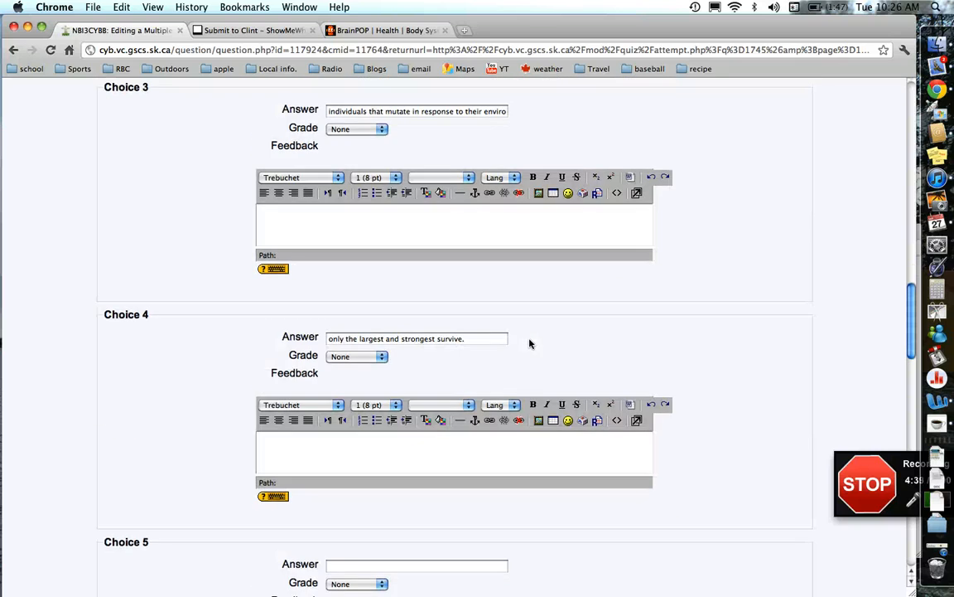
pyautogui.scroll(-20, 530, 343)
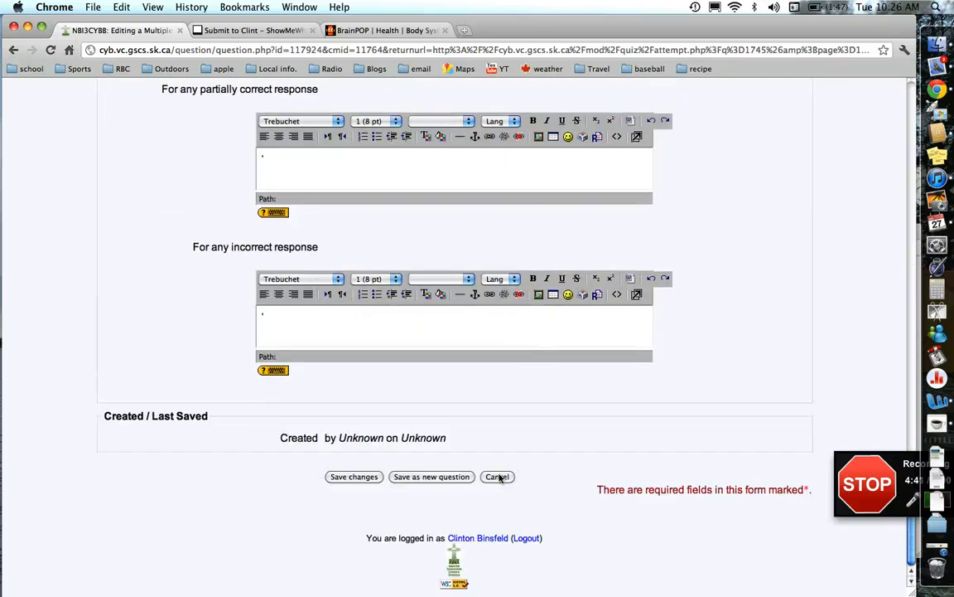
pyautogui.click(498, 478)
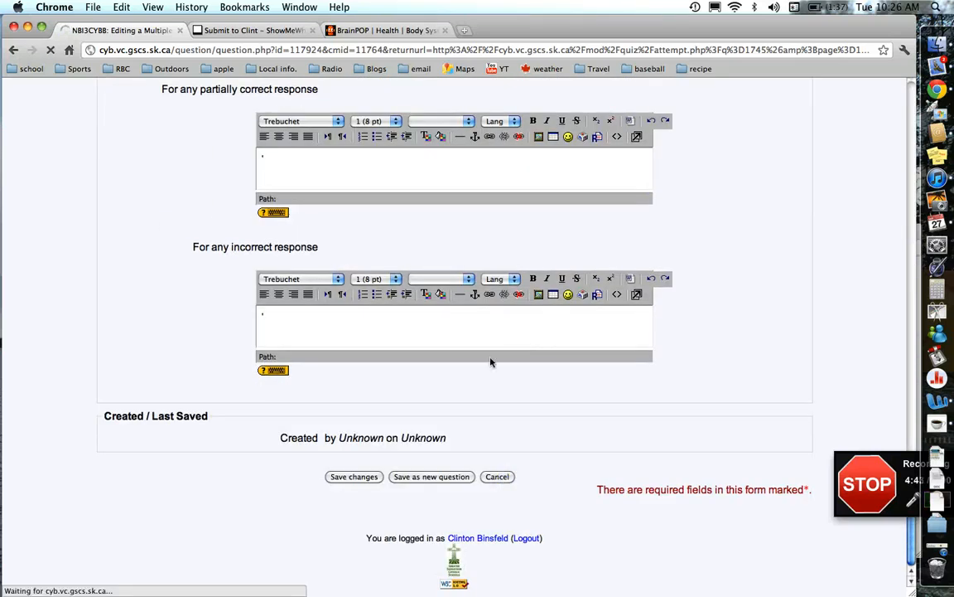